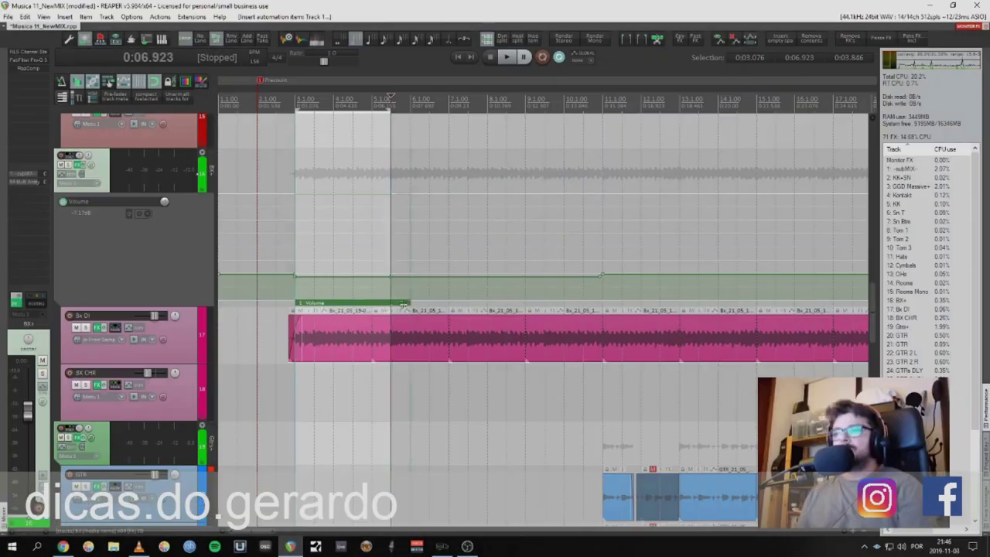
key("ctrl+d")
key("ctrl+d")
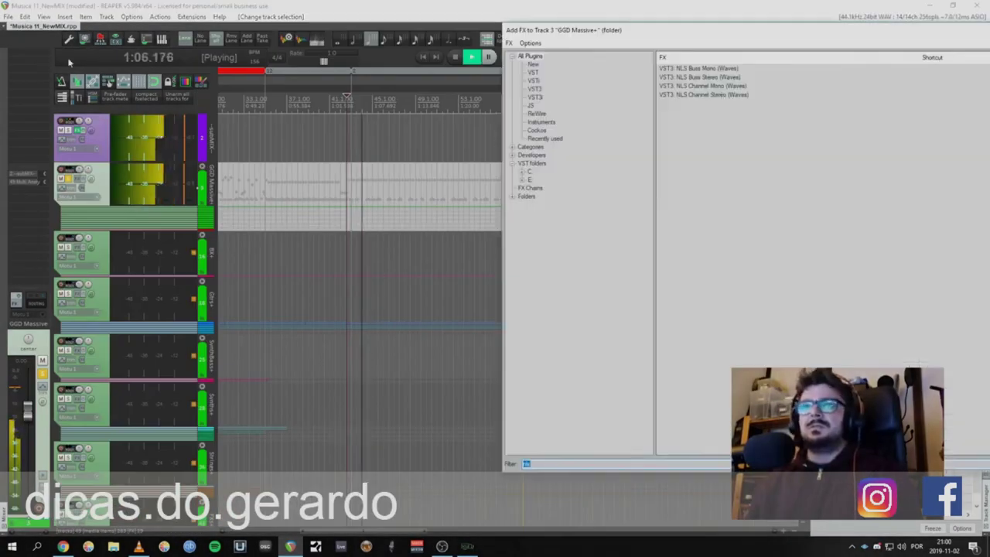
key("Return")
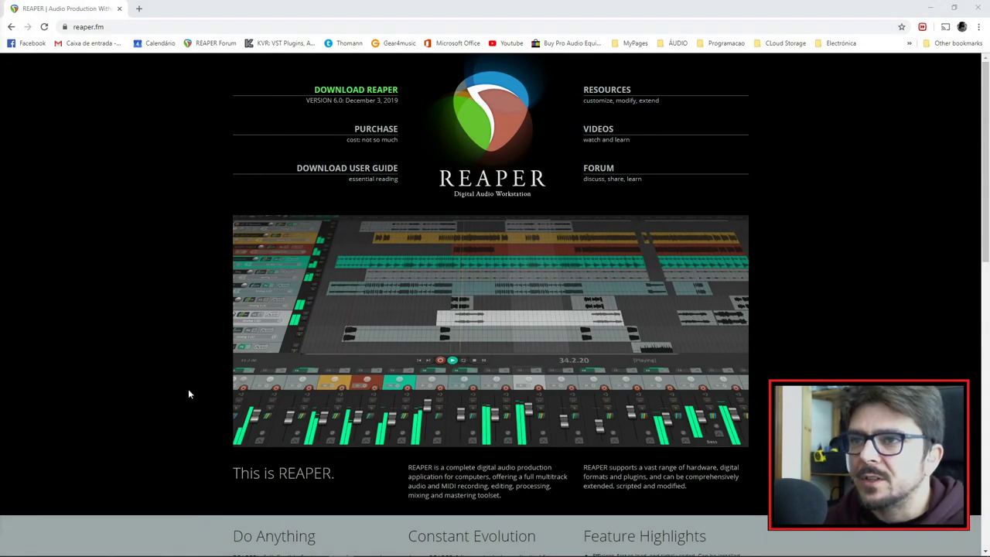
Step: Open the REAPER download page and examine the REAPER 6.0 changelog
left_click(348, 94)
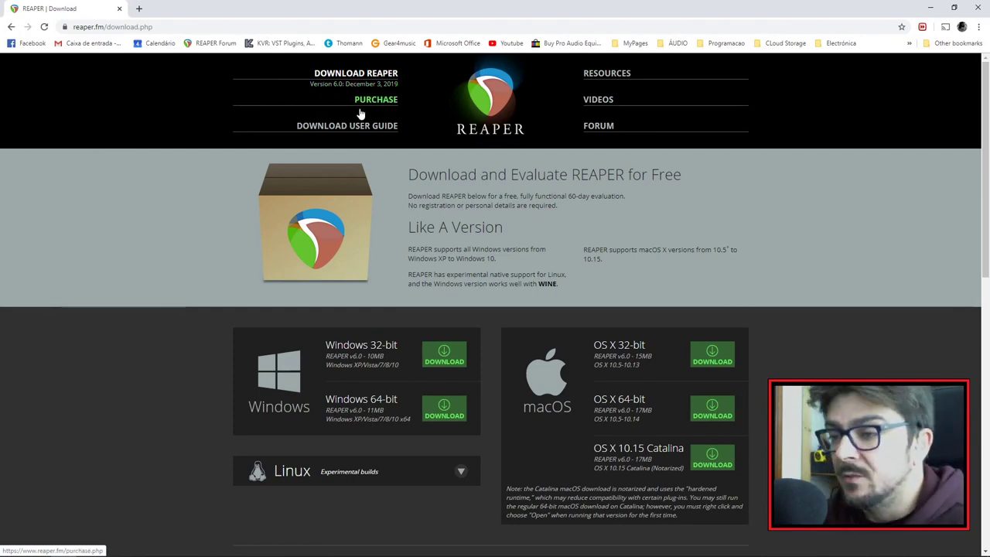
scroll(477, 367, "down", 5)
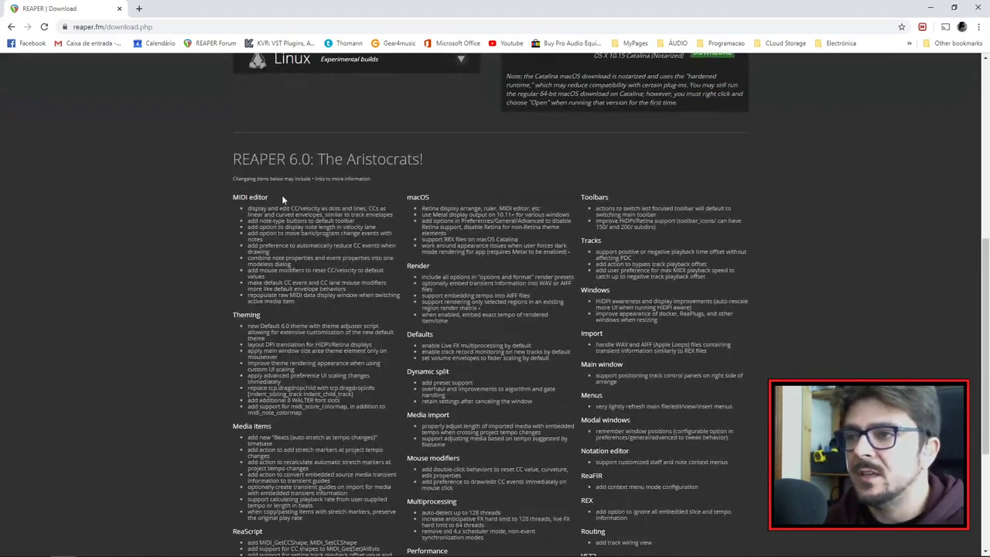
scroll(282, 199, "down", 1)
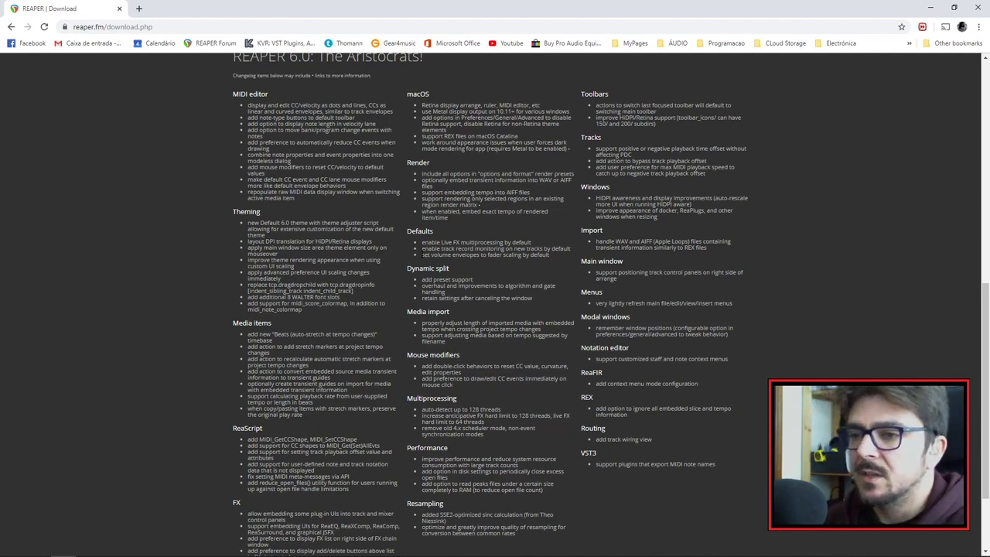
Step: Switch to REAPER, apply the Default theme and slightly narrow the mixer strip beside the track list
left_click(346, 547)
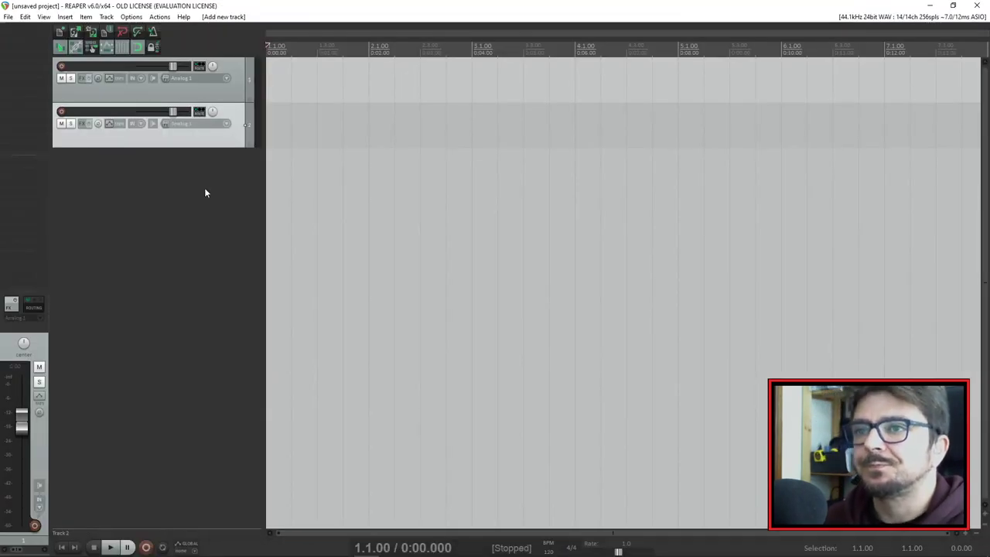
left_click(125, 18)
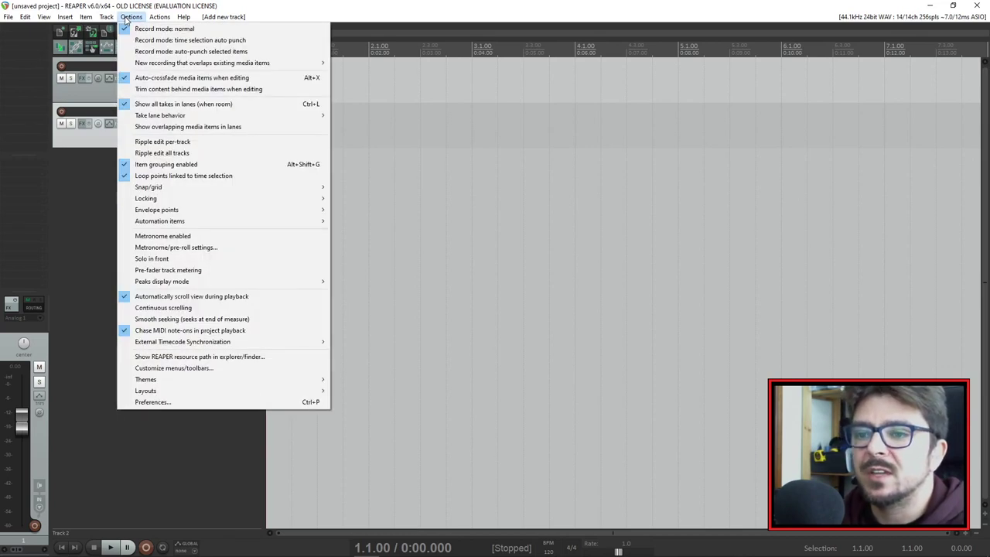
mouse_move(232, 382)
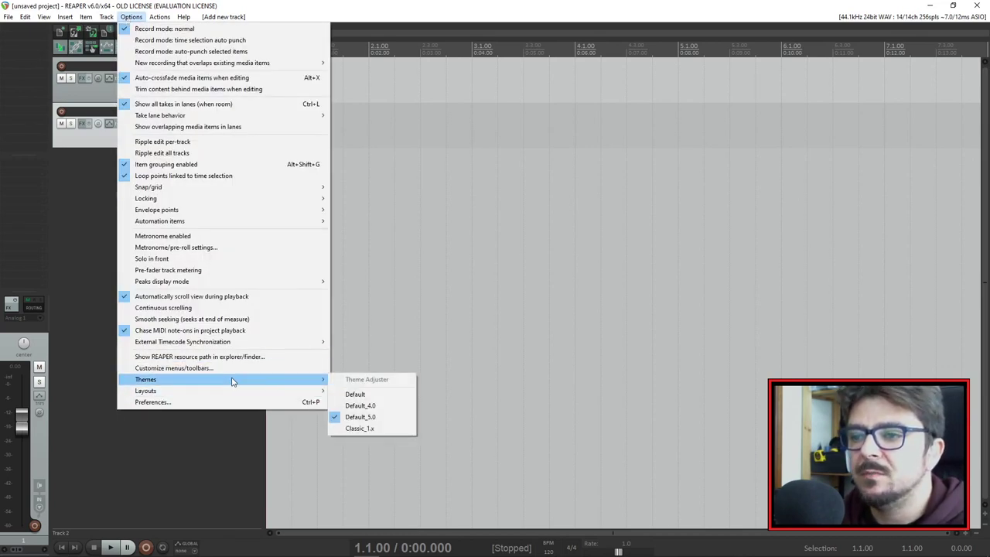
left_click(363, 396)
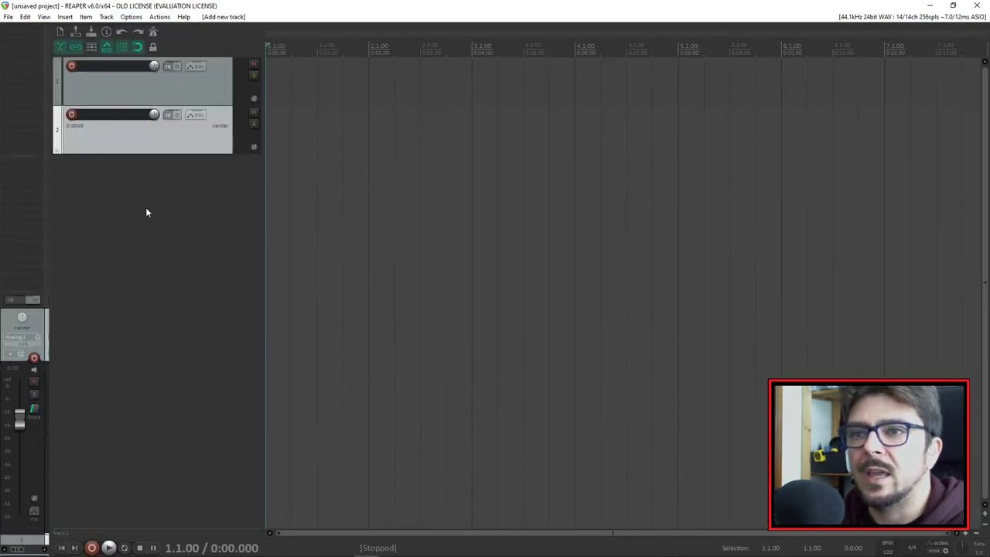
left_click_drag(49, 263, 44, 259)
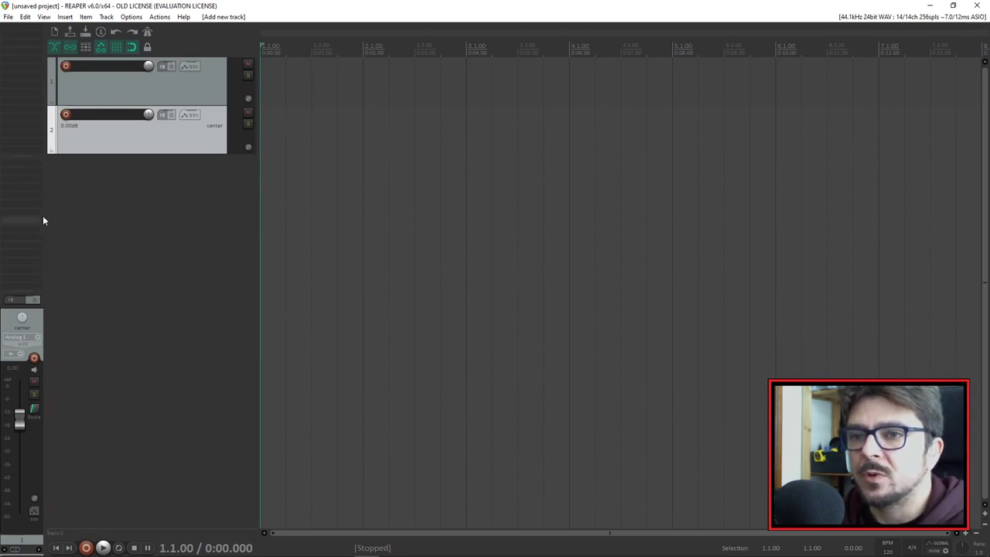
left_click_drag(44, 214, 46, 215)
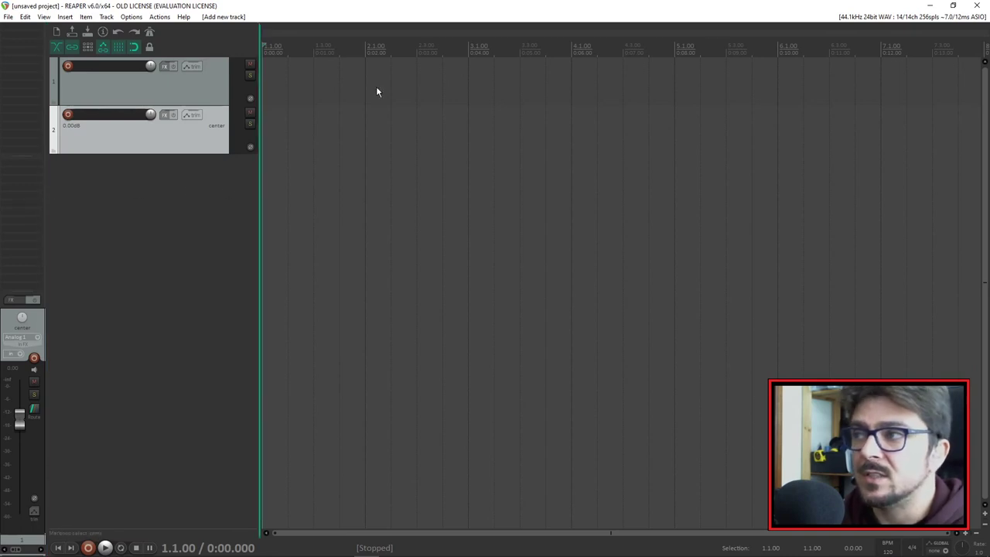
Step: Display the v6.0 changelog from the About REAPER information and move its window out of the way
left_click(183, 17)
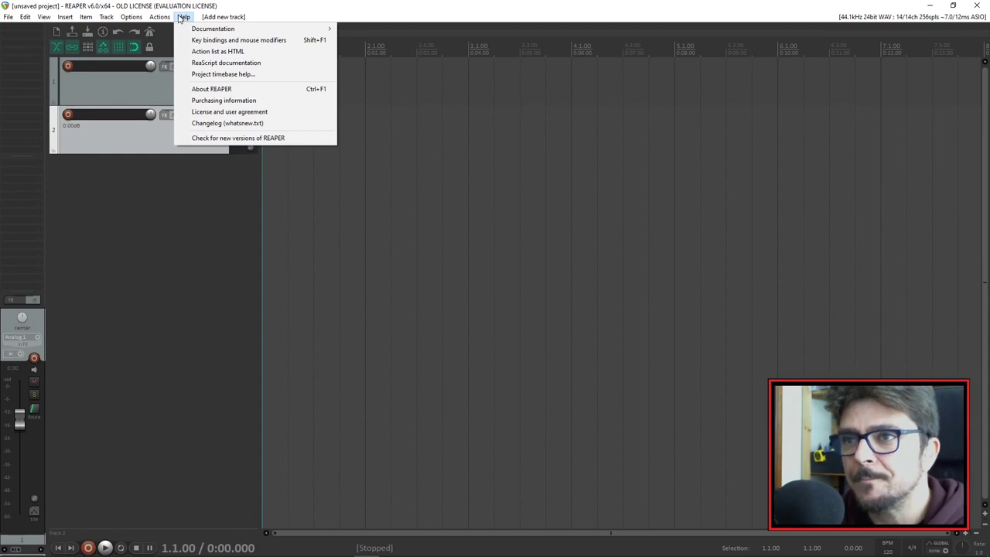
left_click(213, 90)
left_click(530, 203)
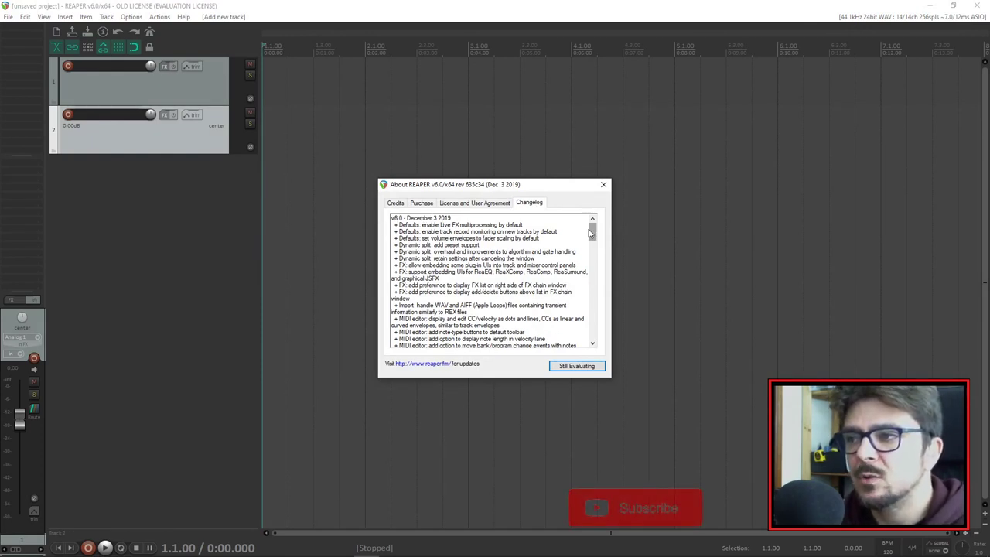
mouse_move(590, 234)
left_mouse_down()
mouse_move(582, 331)
mouse_move(595, 227)
left_mouse_up()
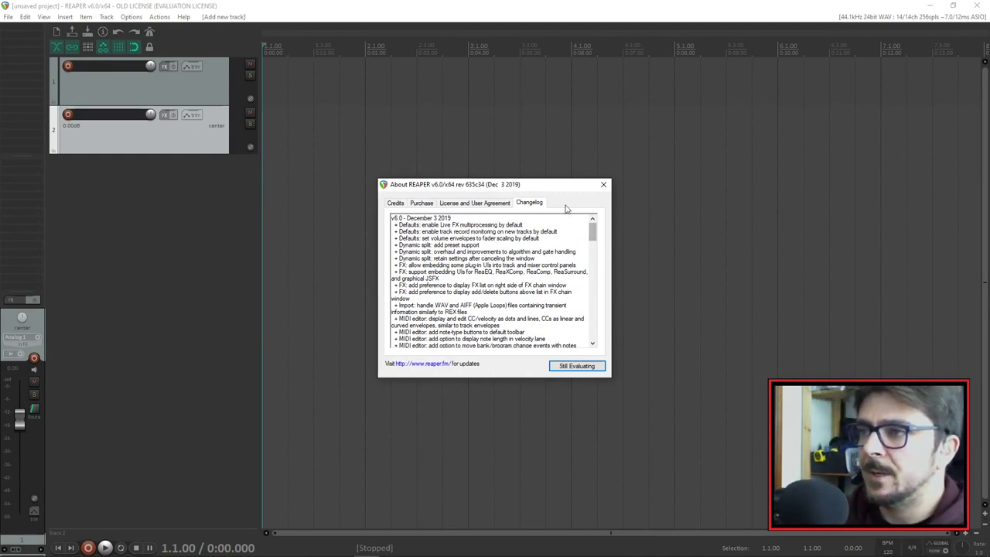
left_click_drag(543, 186, 661, 135)
Step: Change the theme to Default_5.0 and shift the changelog window farther from the tracks
left_click(124, 17)
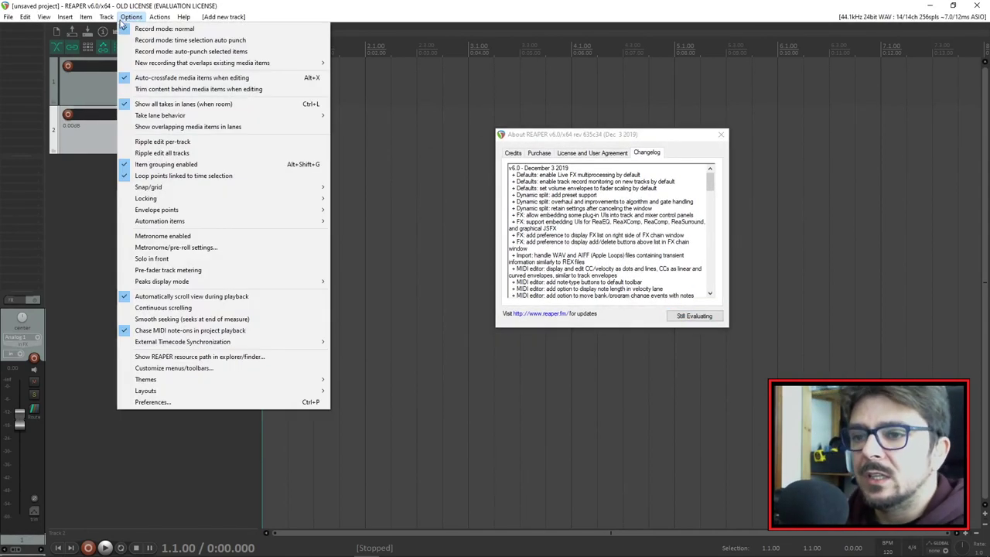
mouse_move(317, 379)
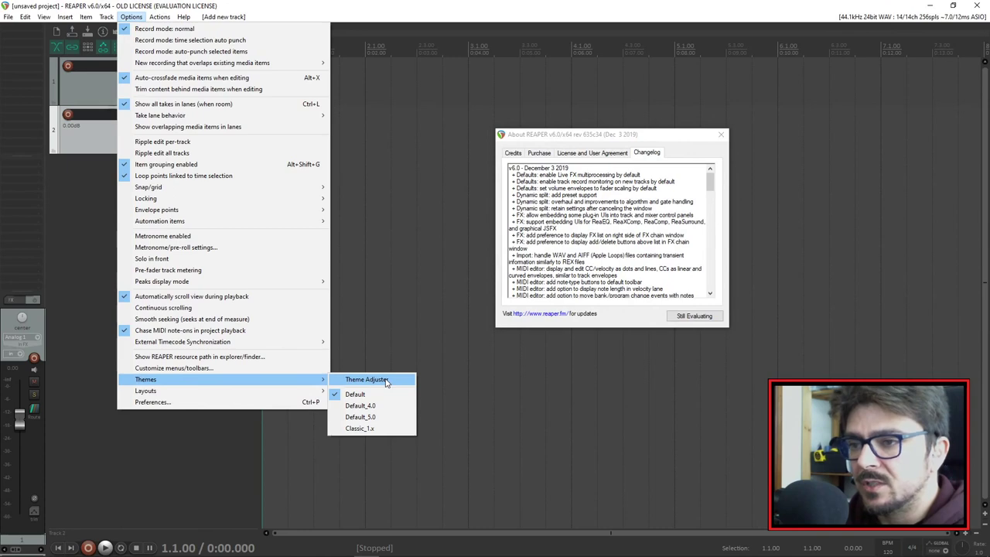
left_click(378, 417)
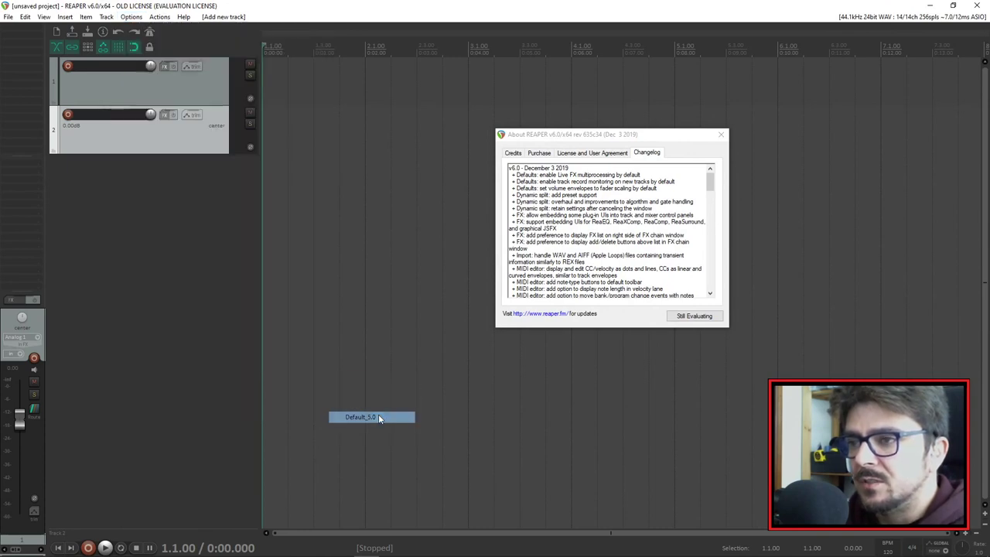
left_click_drag(570, 140, 614, 125)
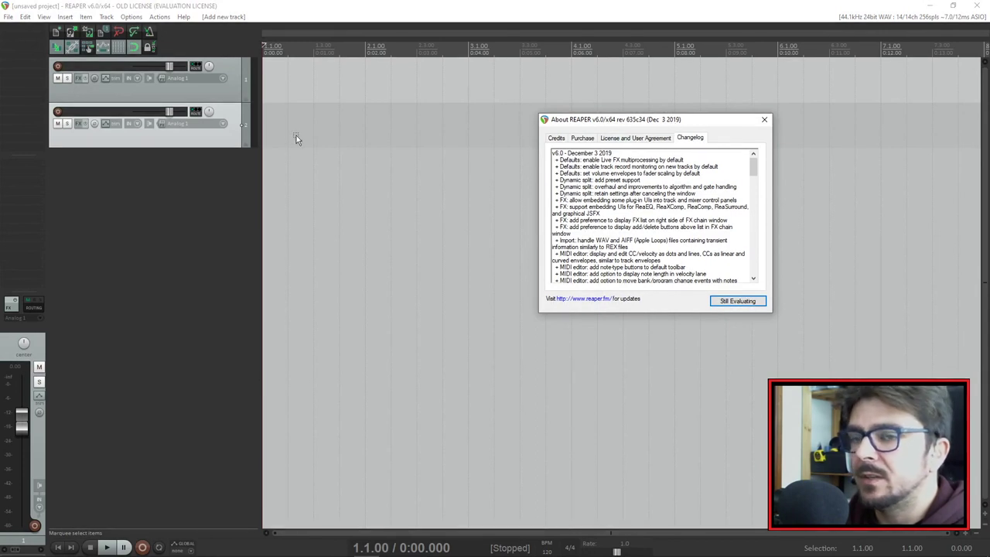
Step: Open the REAPER Preferences and arrange them side by side with the changelog window
left_click(133, 17)
left_click(158, 401)
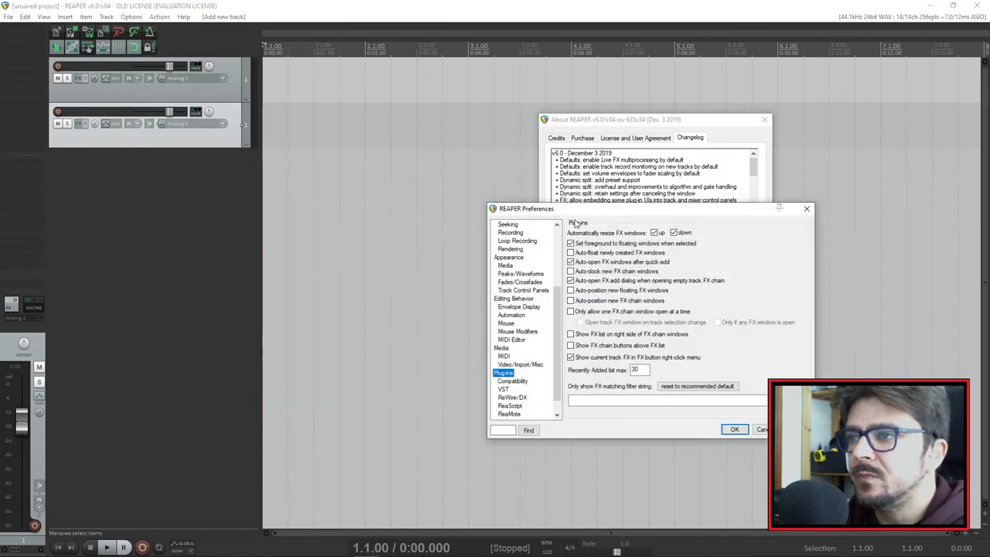
left_click_drag(576, 210, 277, 169)
left_click_drag(580, 122, 641, 137)
left_click_drag(446, 164, 521, 122)
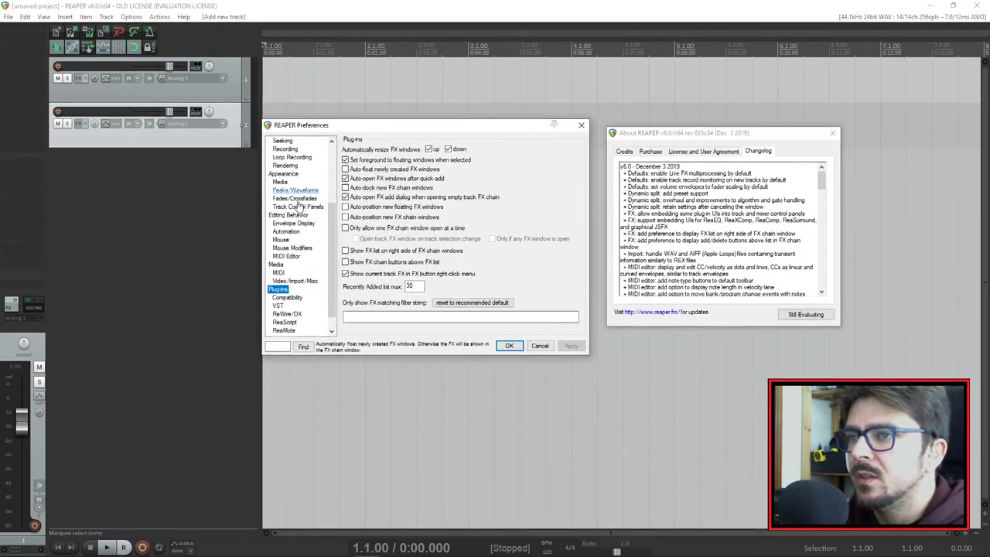
Step: Show the audio Buffering preferences and examine the live FX multiprocessing option, keeping the changelog in view
scroll(298, 203, "up", 4)
left_click(276, 189)
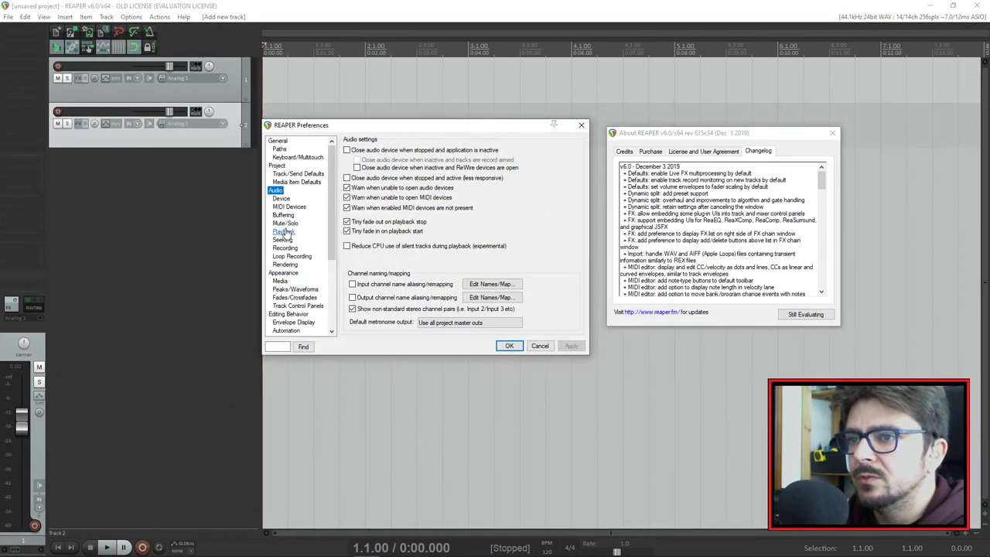
left_click(283, 215)
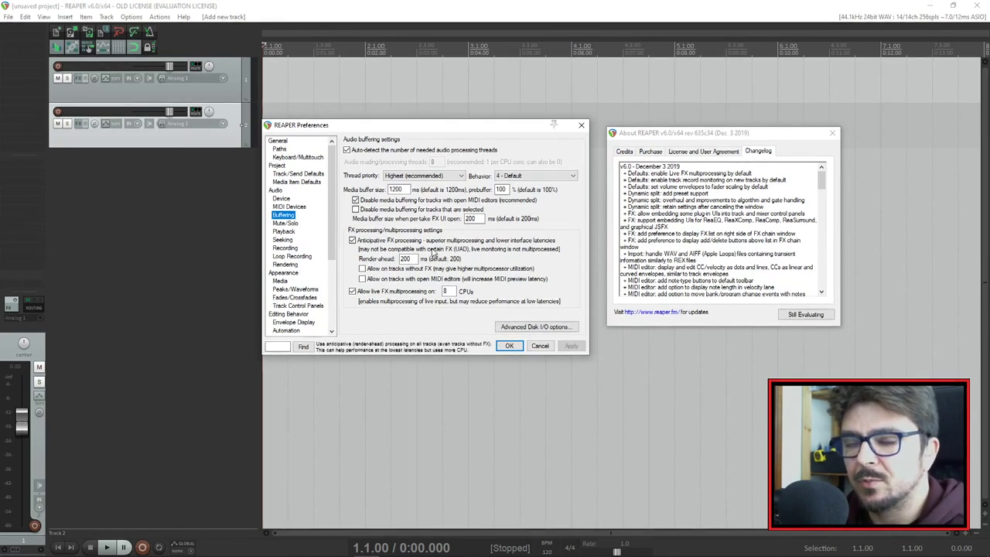
mouse_move(393, 132)
left_mouse_down()
mouse_move(407, 130)
mouse_move(397, 130)
left_mouse_up()
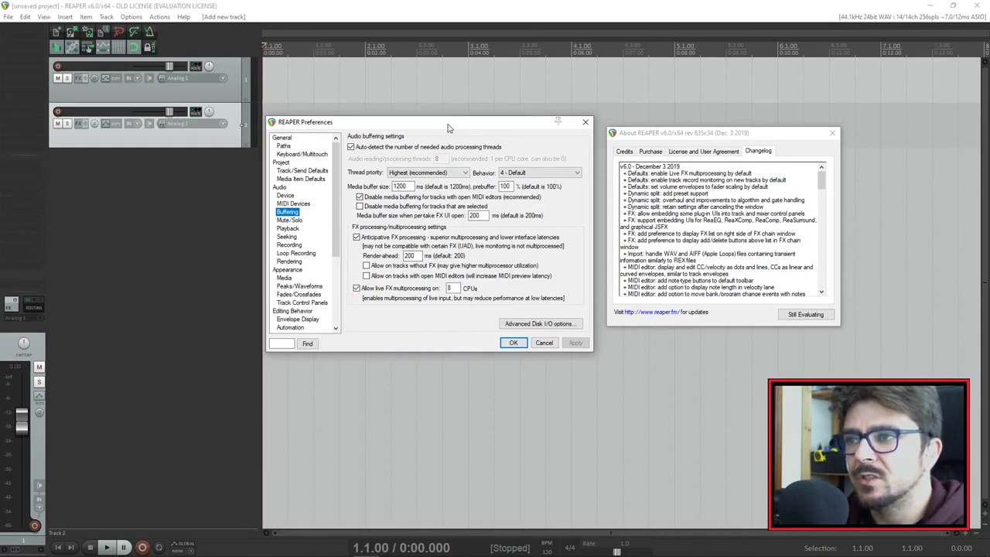
left_click_drag(452, 129, 443, 128)
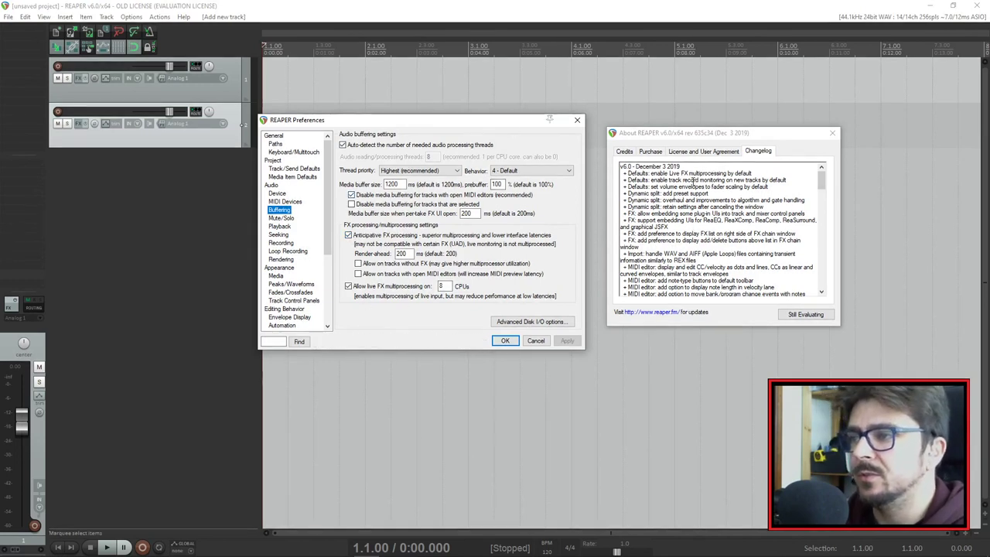
left_click_drag(418, 120, 412, 112)
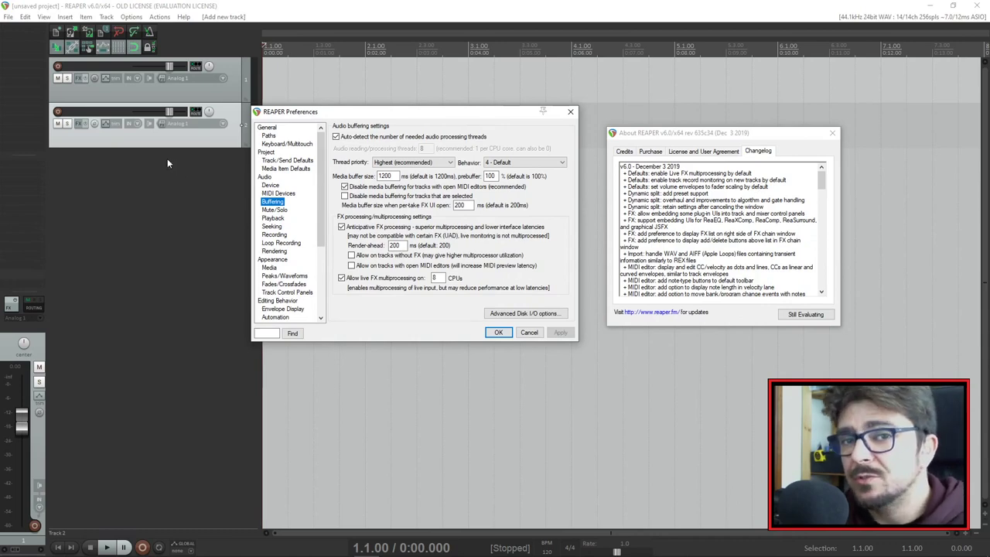
Step: Add a third track and set its mono recording input to Analog 5
double_click(129, 187)
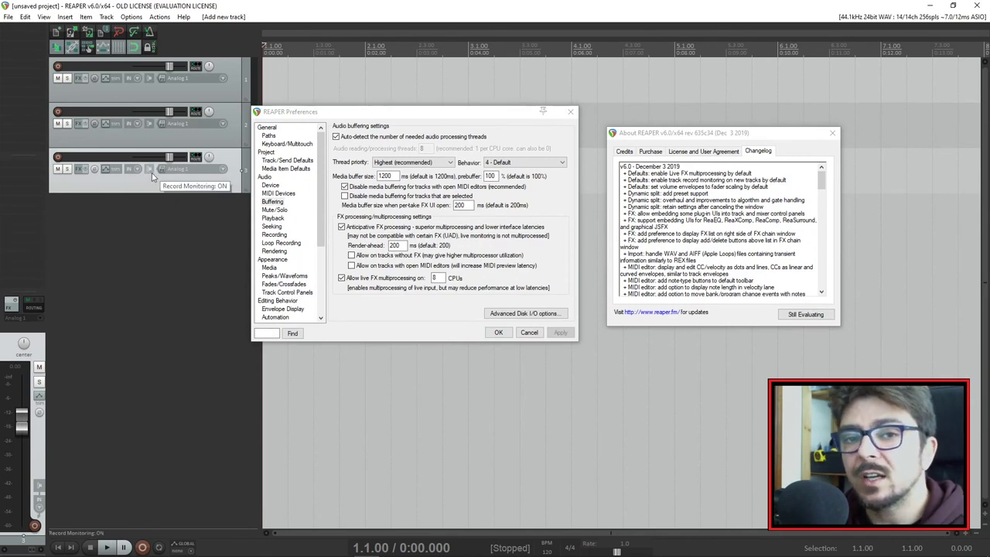
left_click_drag(413, 113, 459, 115)
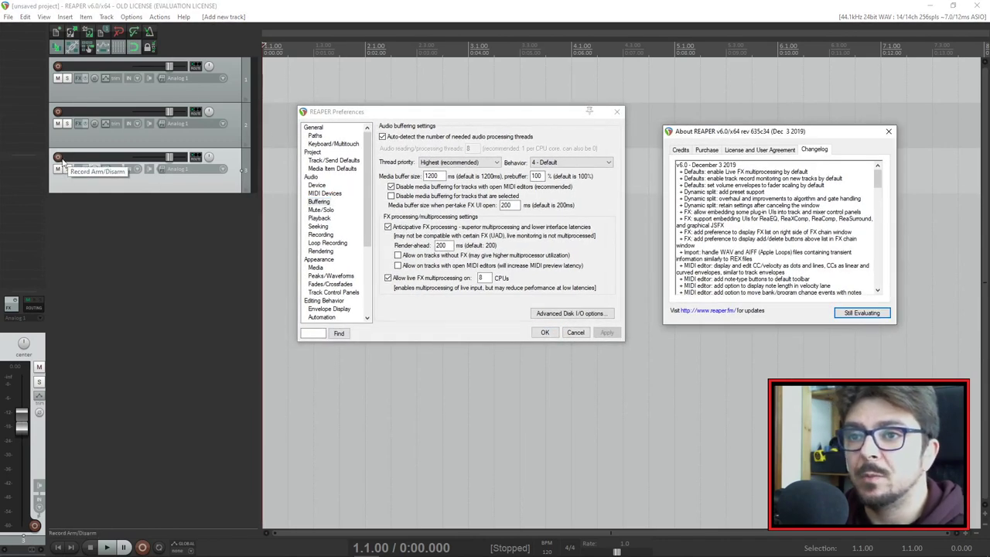
left_click(204, 170)
mouse_move(282, 180)
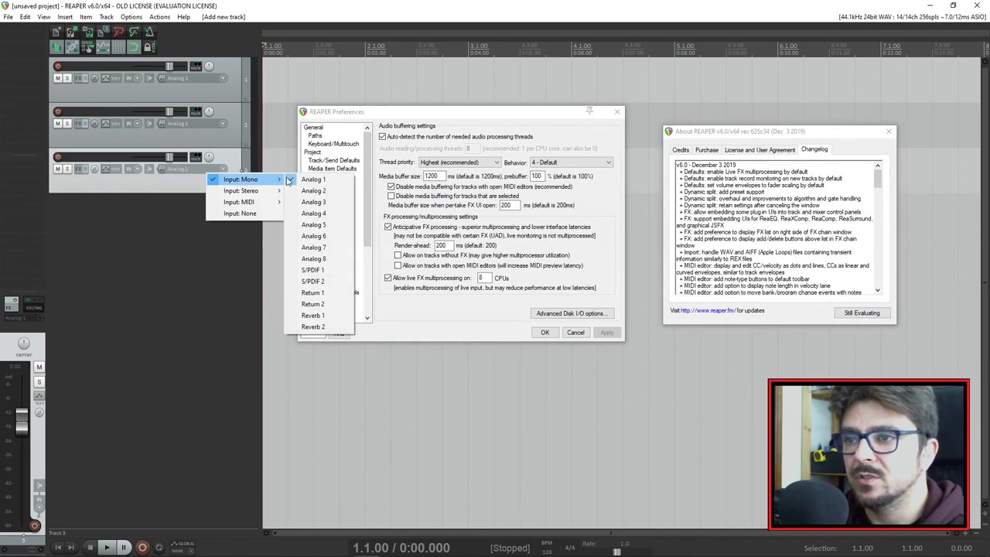
left_click(313, 225)
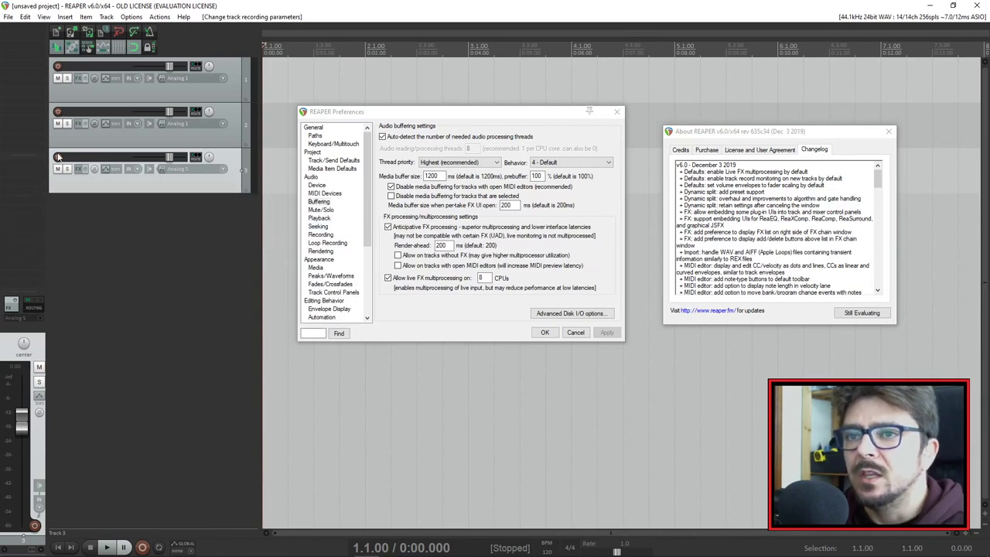
Step: Test record monitoring off and on for track 3 while it is armed, and disarm the track
left_click(147, 172)
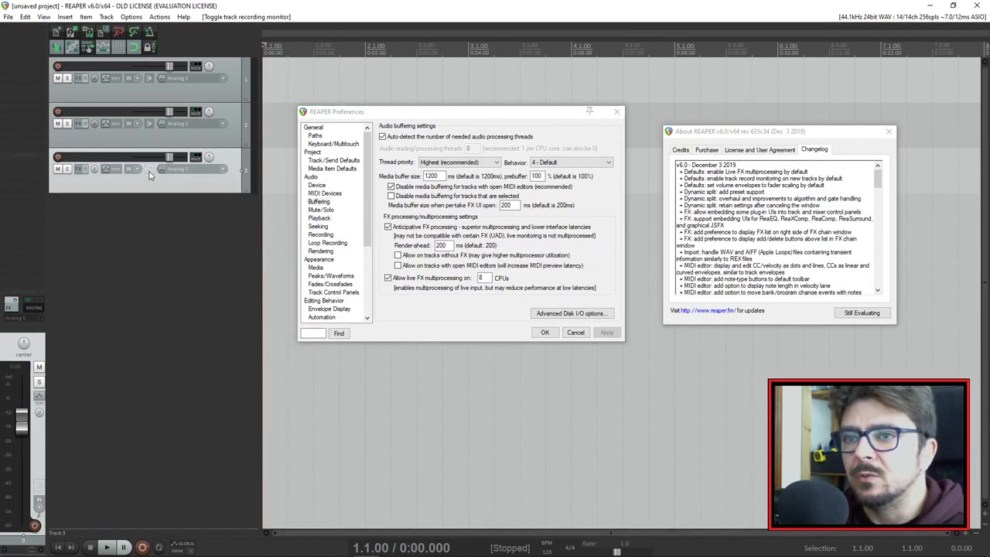
left_click(57, 157)
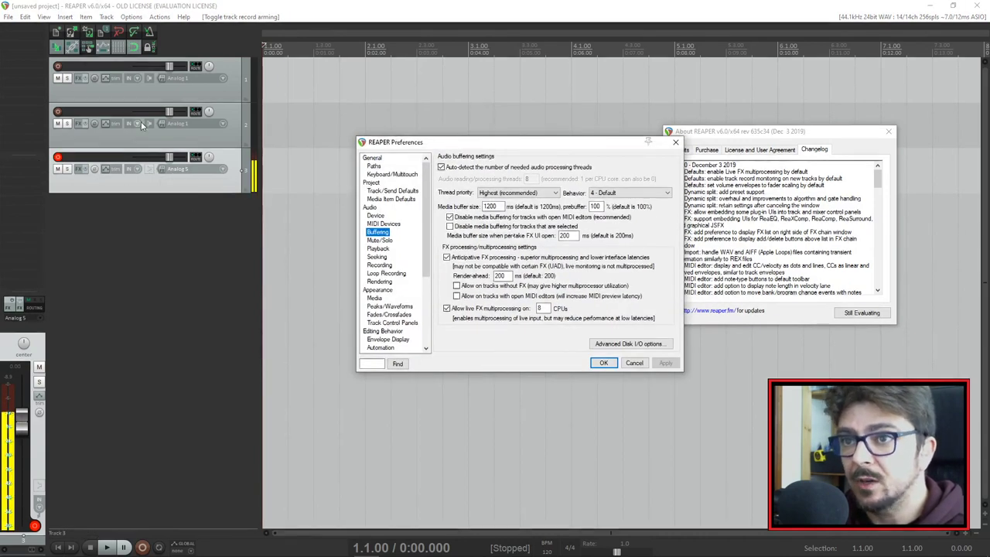
left_click(149, 169)
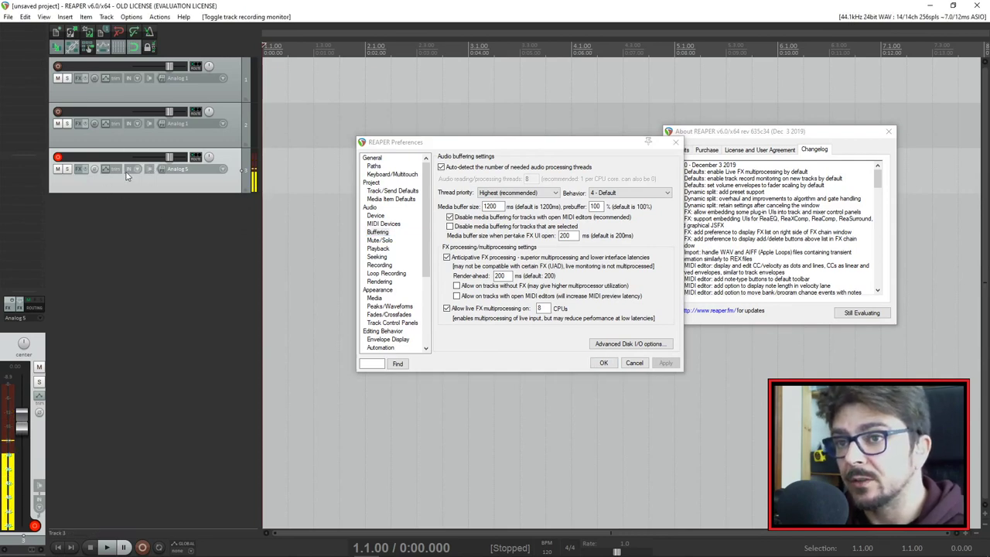
left_click(58, 157)
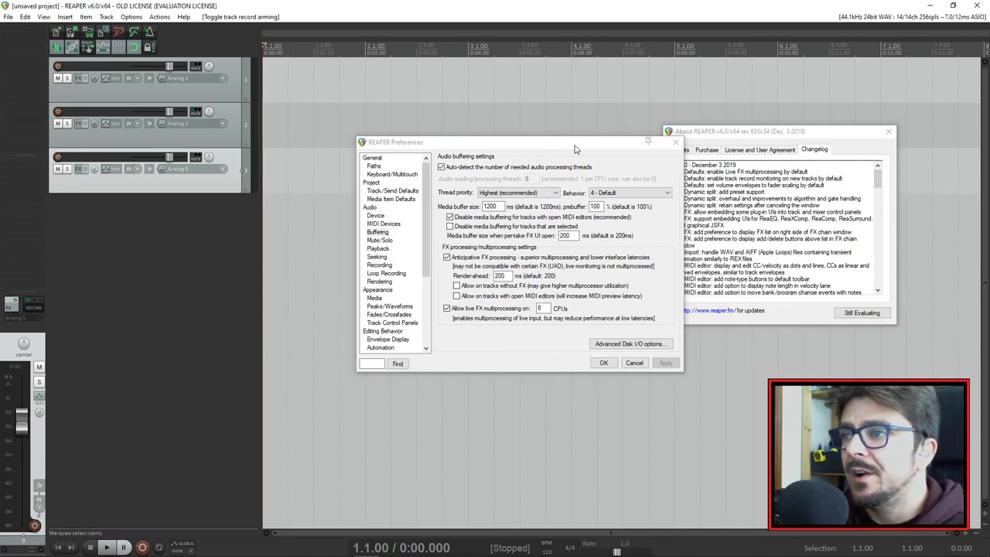
Step: Reposition the Preferences window clear of the changelog and return to the changelog's volume envelope entry
left_click_drag(503, 142, 443, 125)
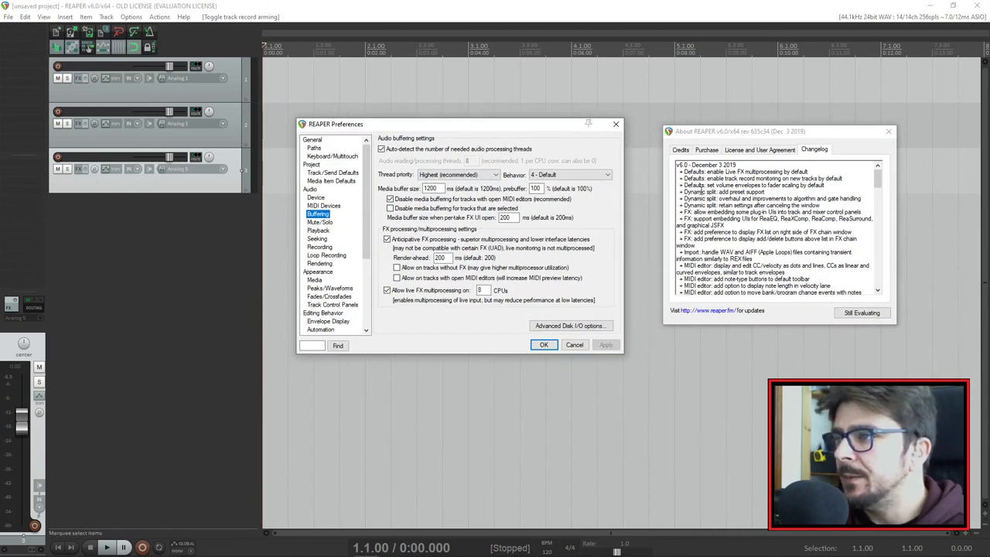
left_click(723, 187)
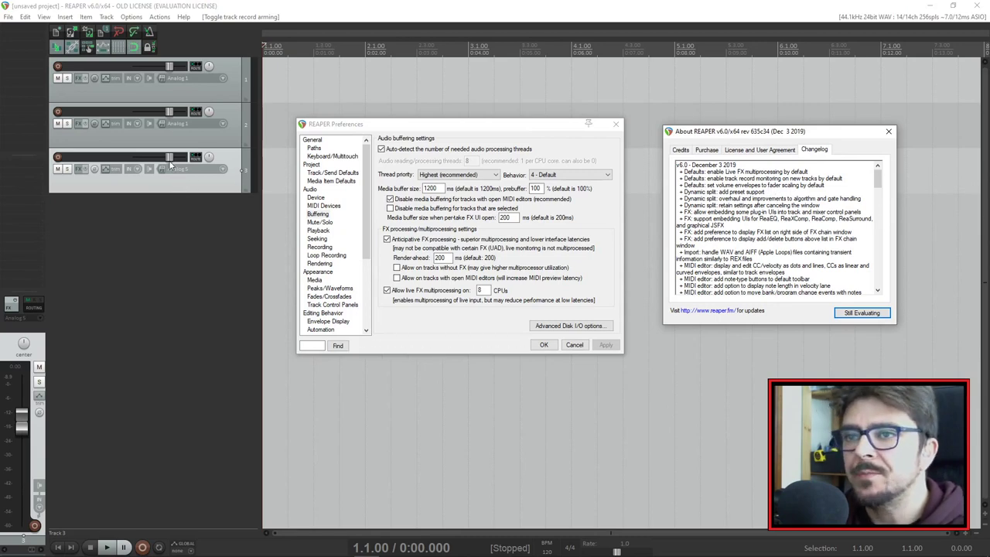
Step: Test track 3's volume fader and show the track's Volume envelope in its own lane
left_click_drag(169, 157, 157, 161)
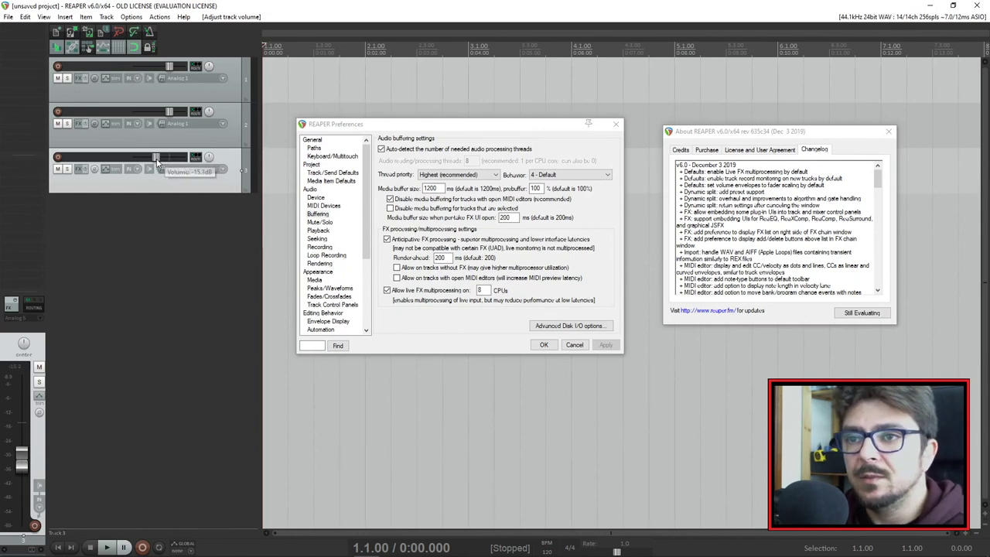
left_click(243, 140)
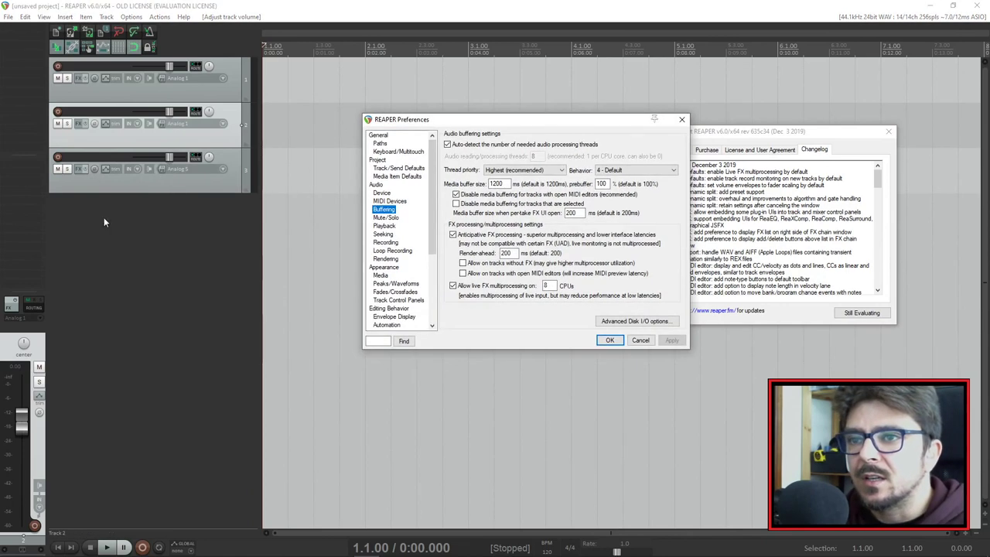
left_click(106, 172)
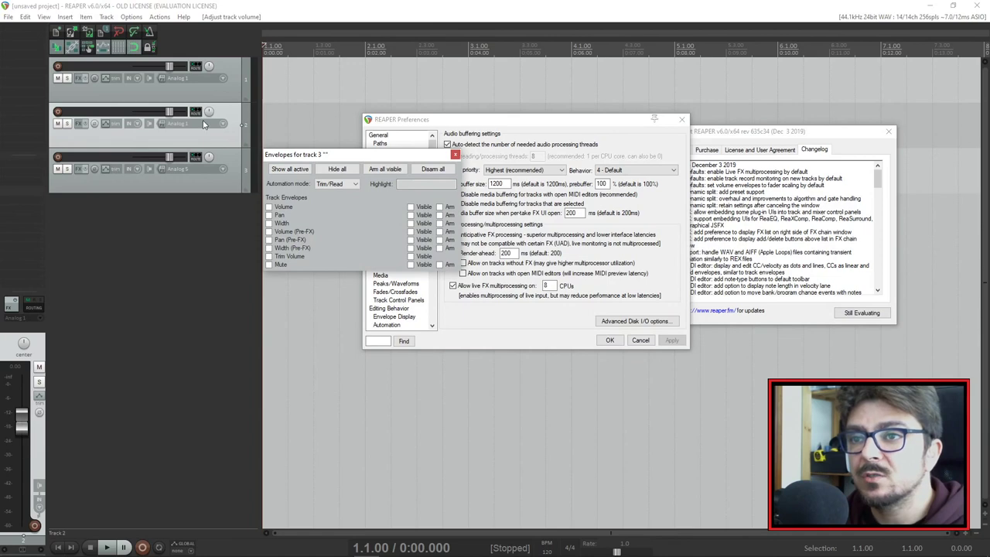
left_click(286, 207)
left_click_drag(338, 156, 399, 242)
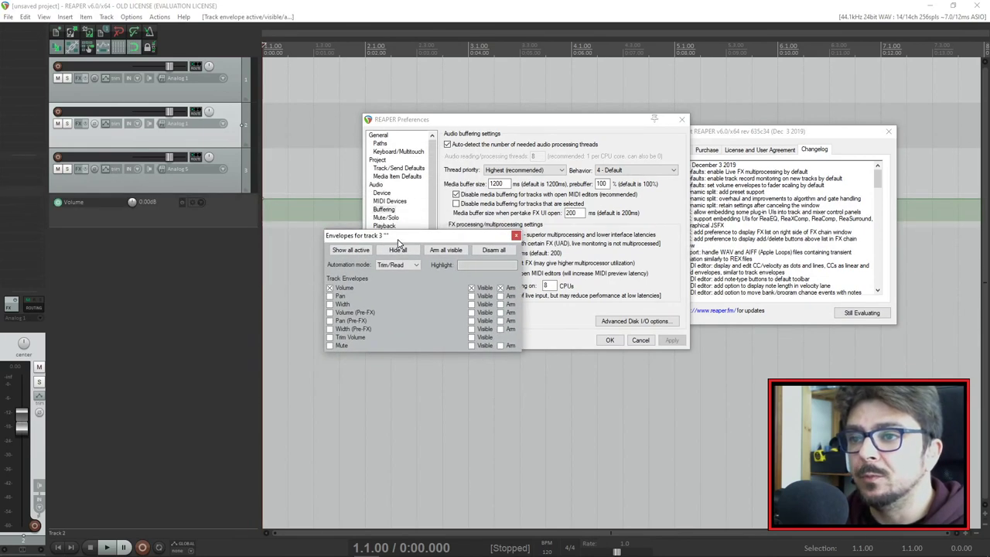
left_click(216, 191)
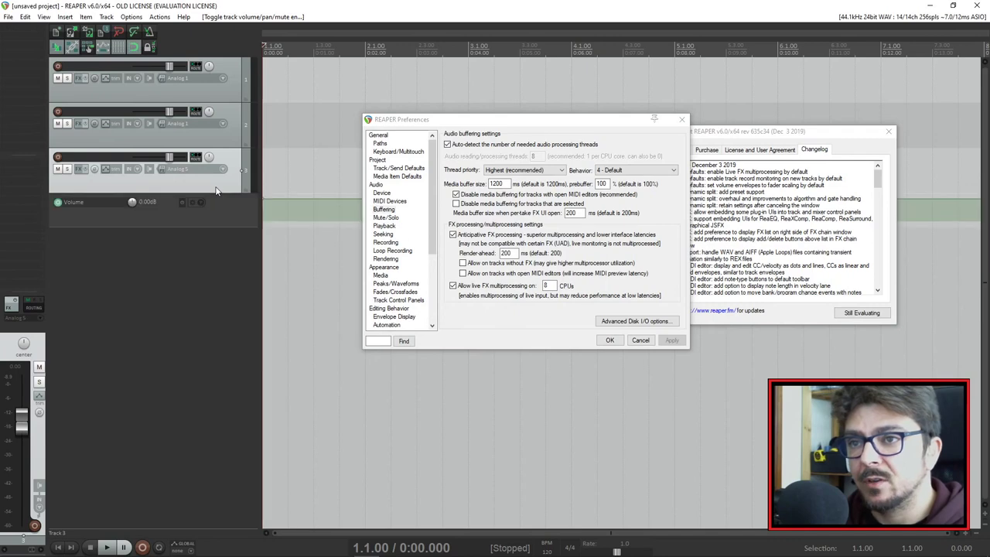
Step: Clear the view of track 3's volume envelope, enlarge its lane and lower the envelope to about -4.8 dB
left_click_drag(541, 119, 747, 264)
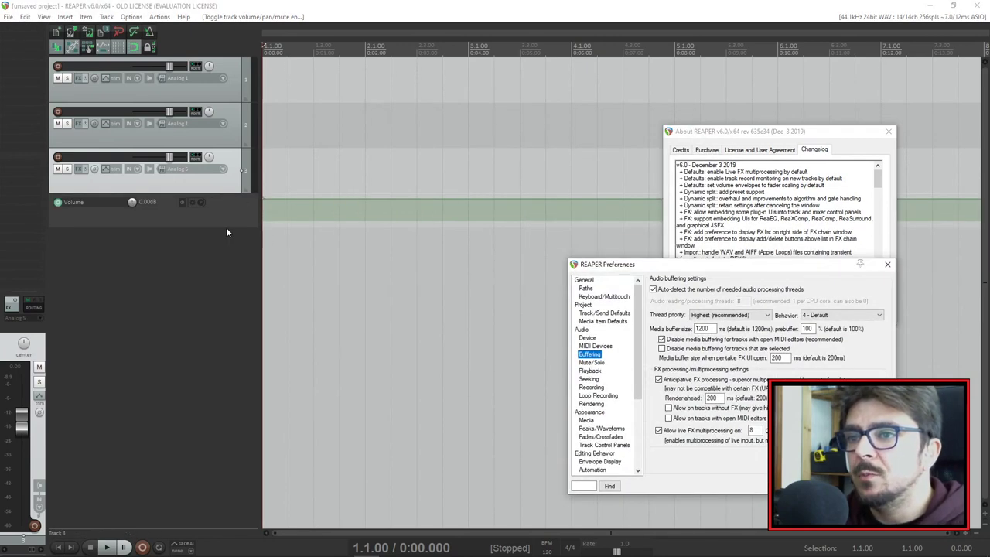
left_click_drag(227, 224, 217, 317)
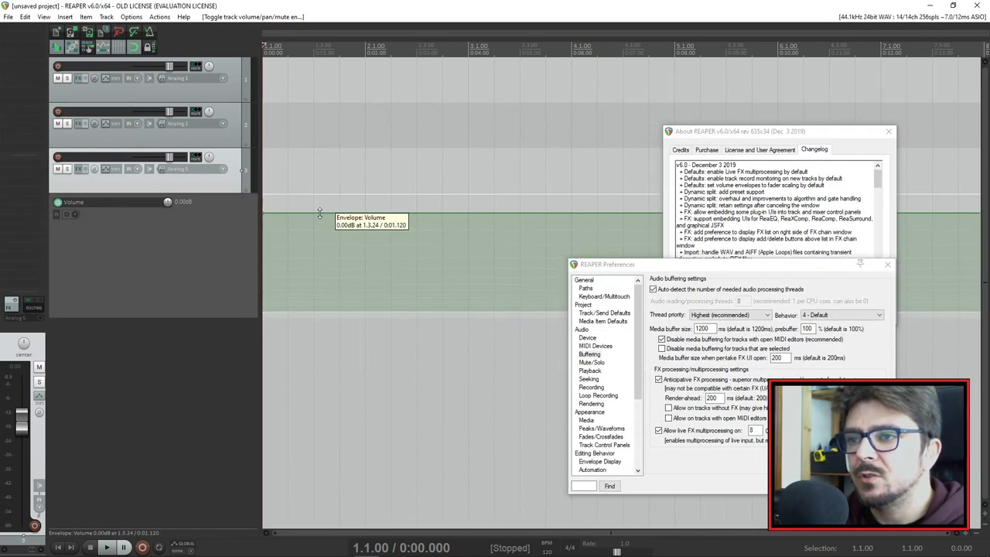
left_click_drag(319, 212, 349, 225)
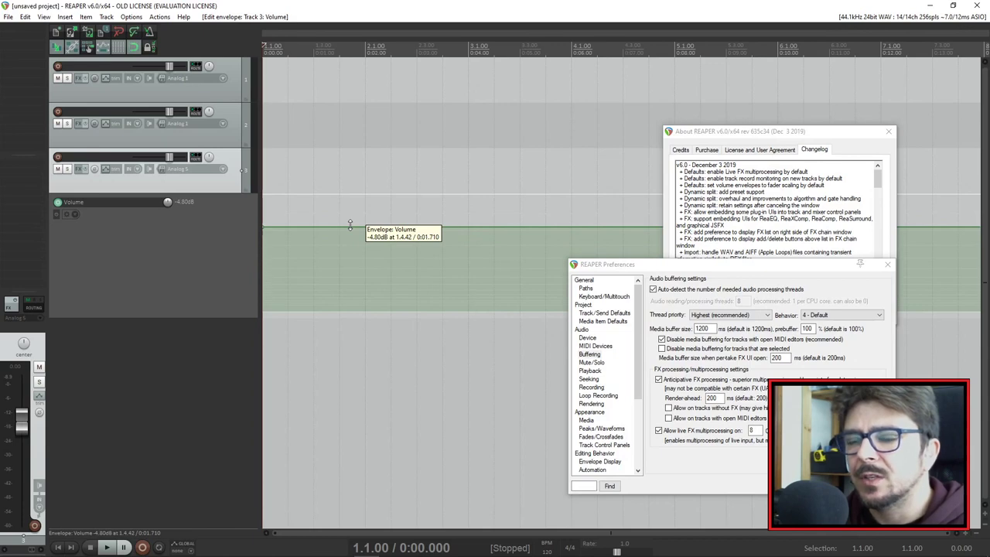
left_click_drag(169, 158, 166, 158)
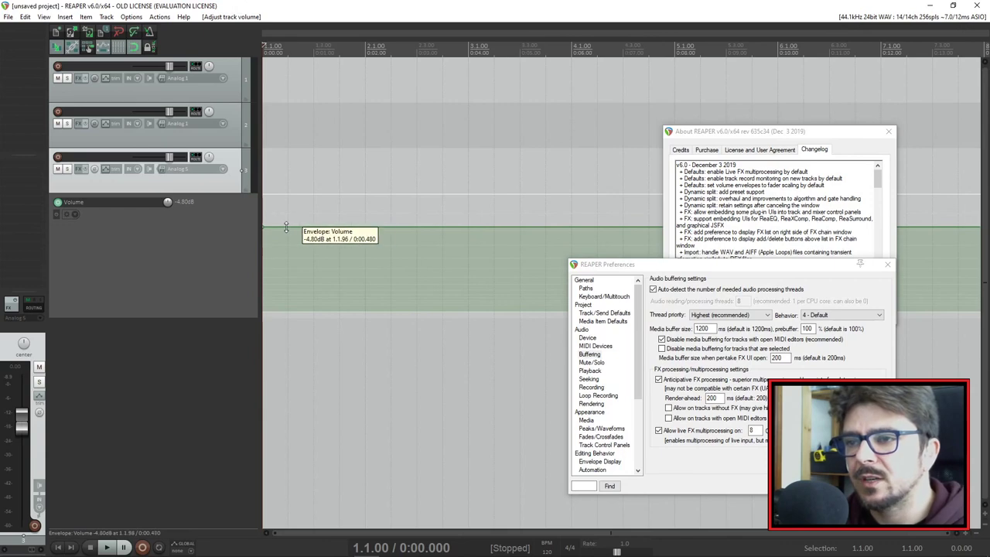
Step: Draw a wavy freehand volume curve across about the first one and a half measures of track 3 and play it back
mouse_move(283, 226)
left_mouse_down()
mouse_move(307, 253)
mouse_move(339, 226)
mouse_move(362, 246)
mouse_move(381, 227)
mouse_move(430, 232)
left_mouse_up()
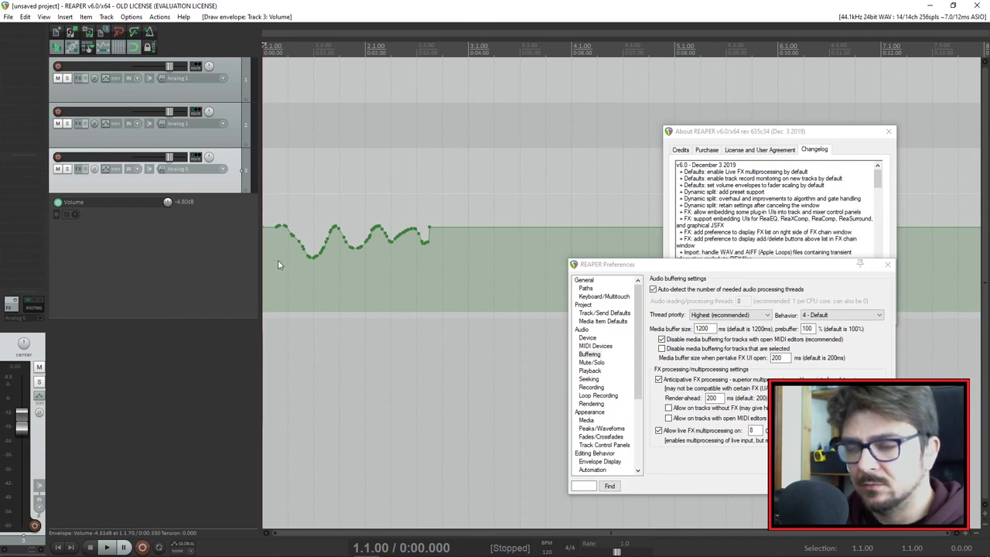
key("space")
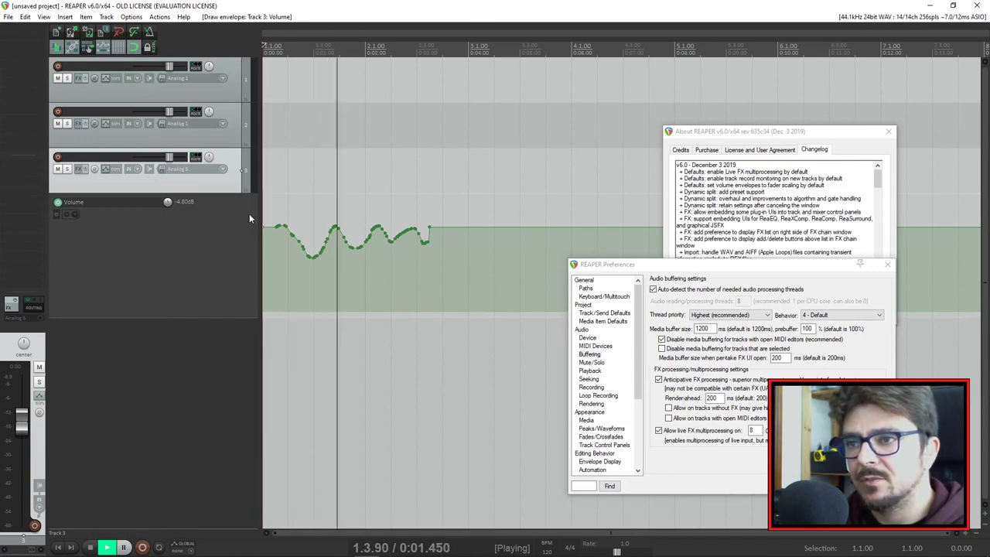
key("space")
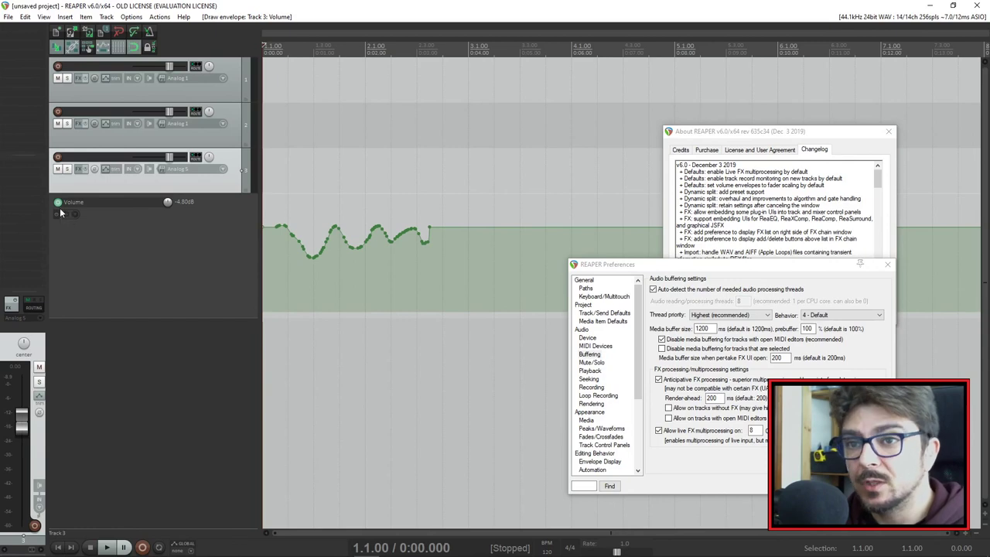
Step: Set track 3's automation mode to Read and play the volume curve to check the fader's response
right_click(60, 207)
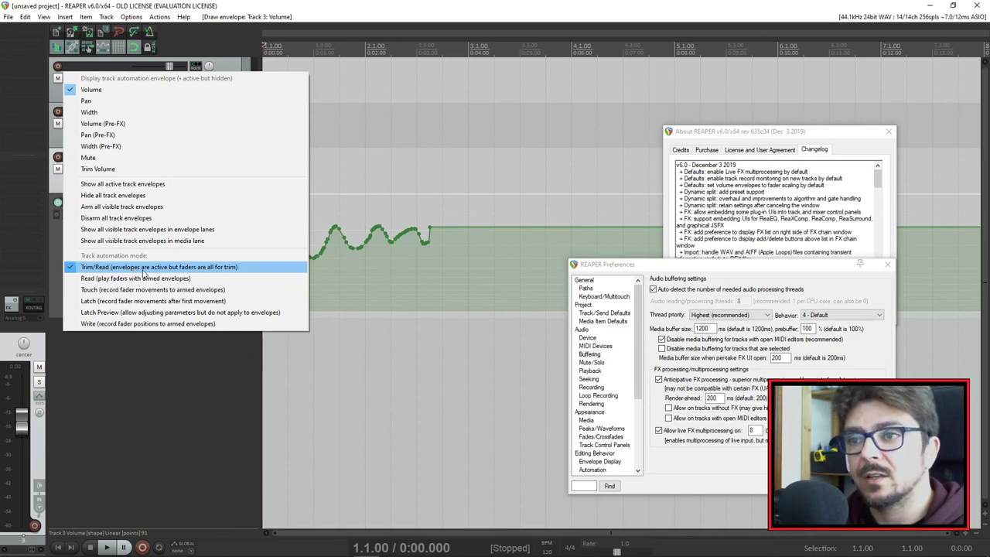
left_click(103, 280)
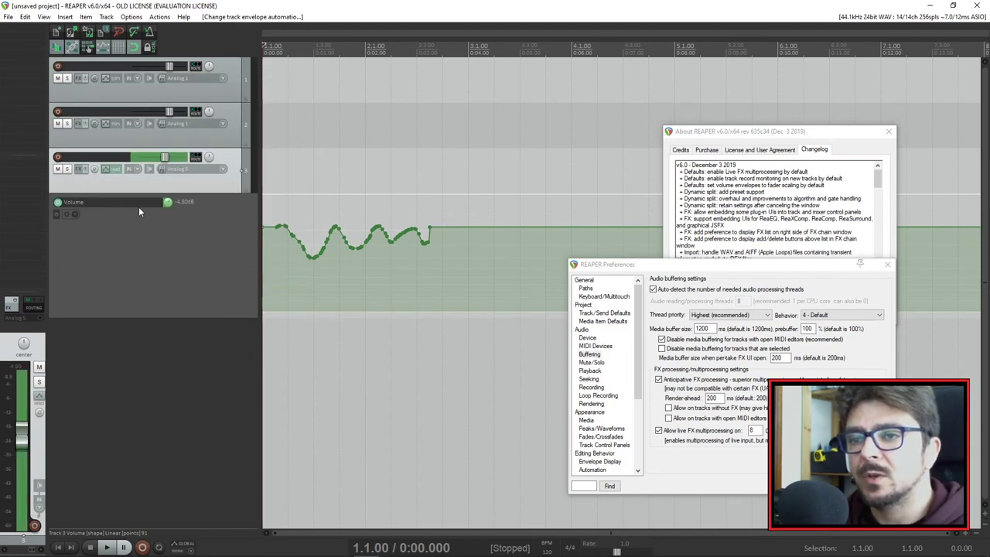
key("space")
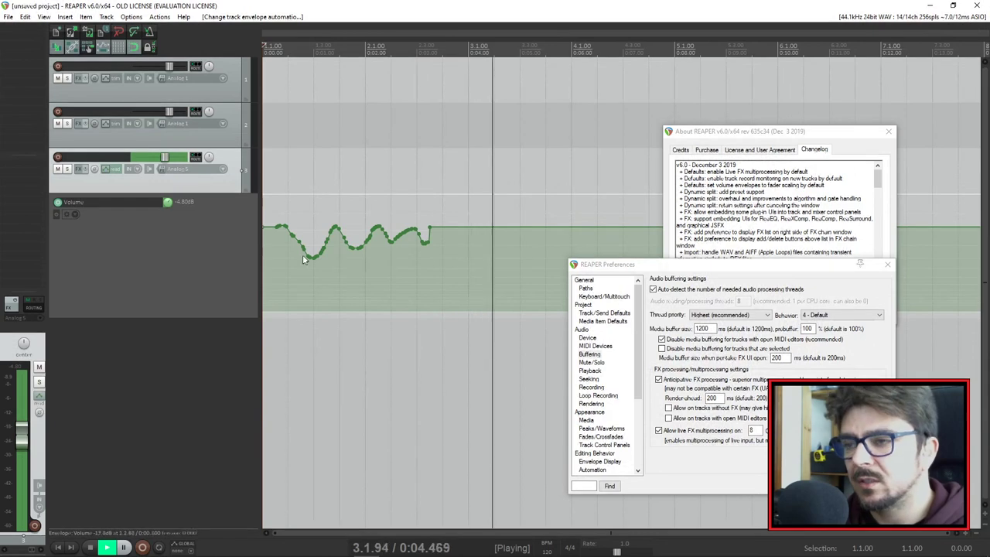
key("space")
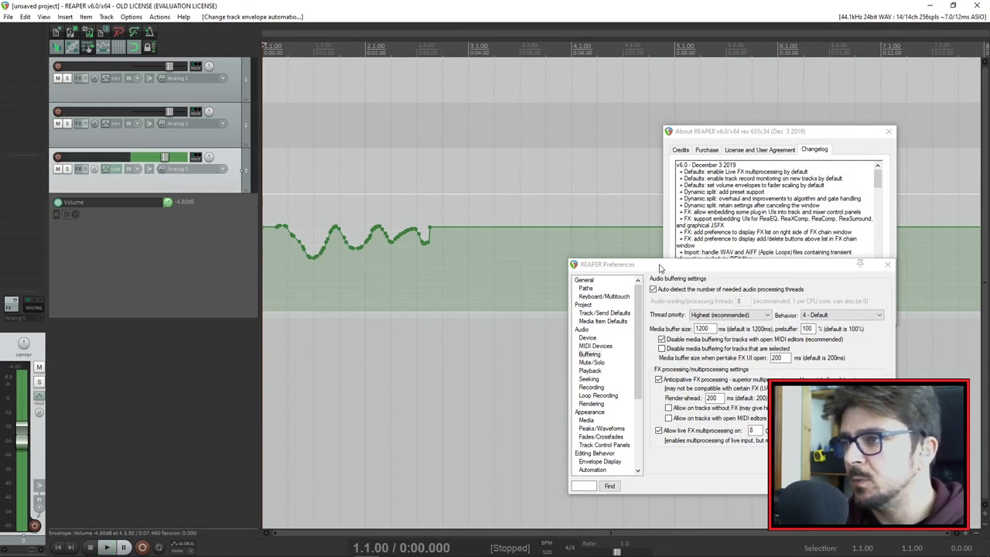
Step: Move the Preferences window off the changelog and close it
left_click_drag(658, 270, 393, 219)
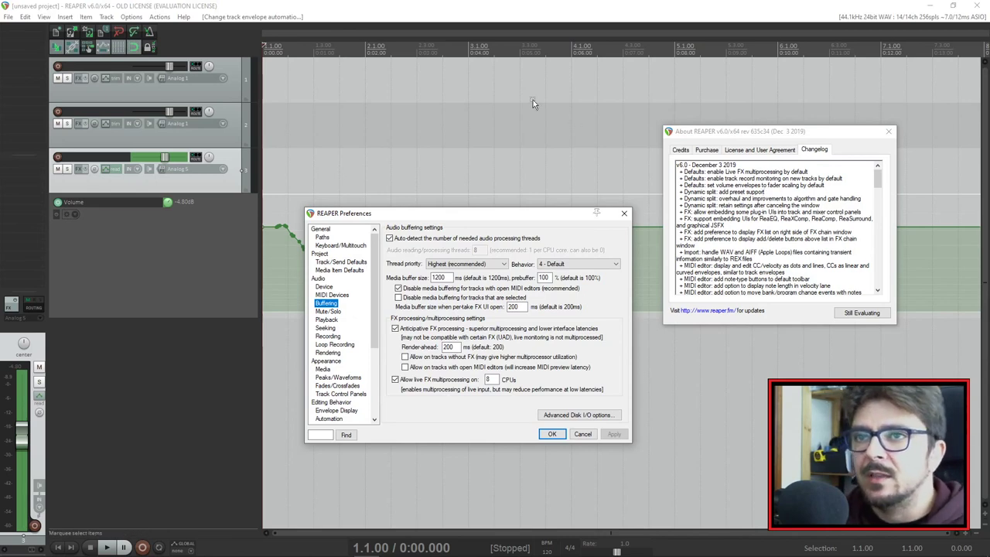
left_click(411, 155)
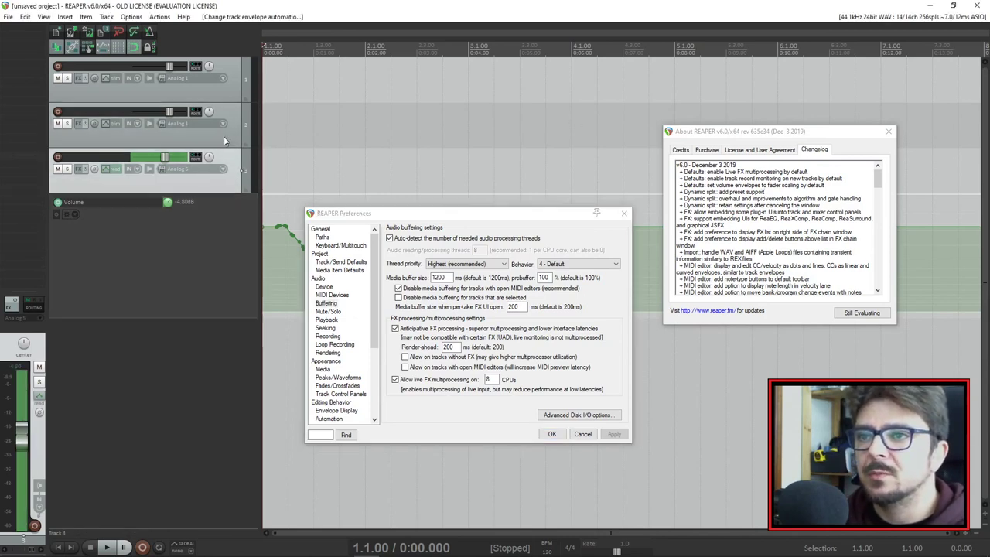
left_click(624, 213)
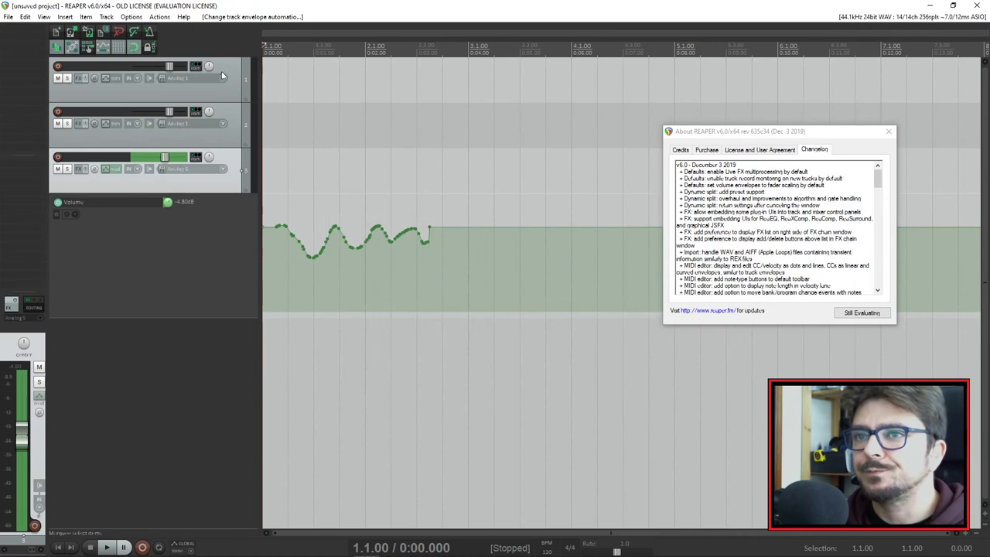
Step: Import the media file _Kit_Preview_CK01_138bpm.mp3 onto track 3
left_click(65, 17)
left_click(87, 29)
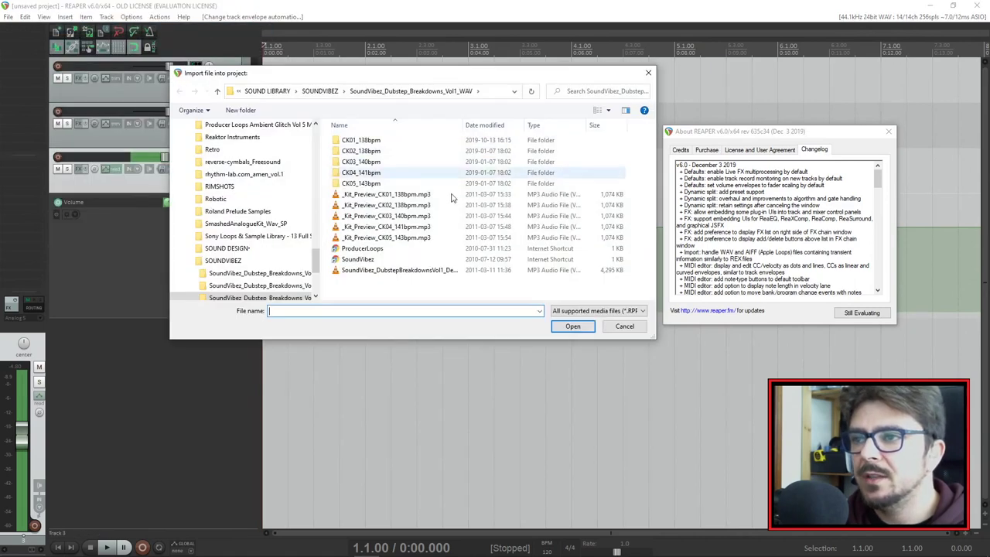
double_click(386, 194)
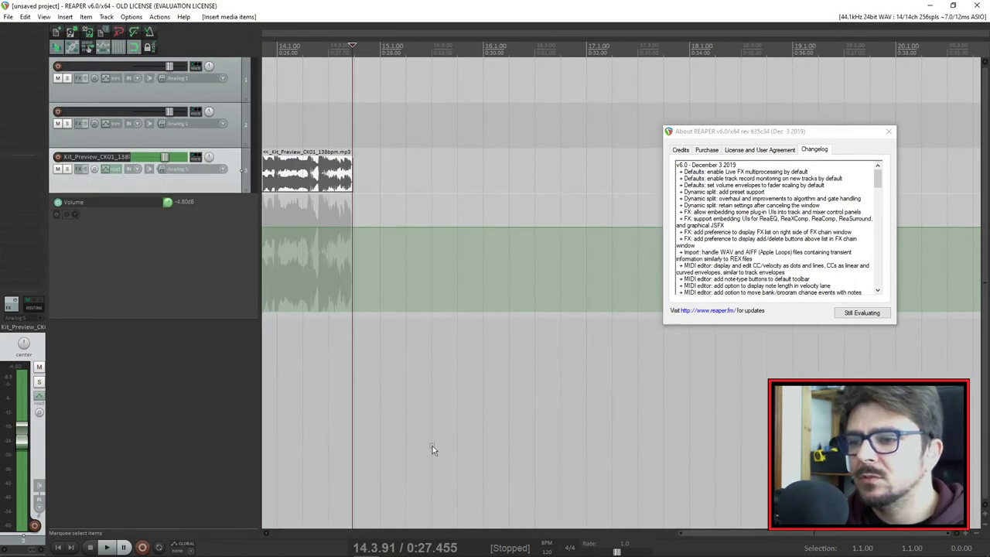
Step: Split the imported audio item at 3.2.00, delete the part after it and shorten the remaining clip to about 2.4.00
scroll(696, 530, "left", 15)
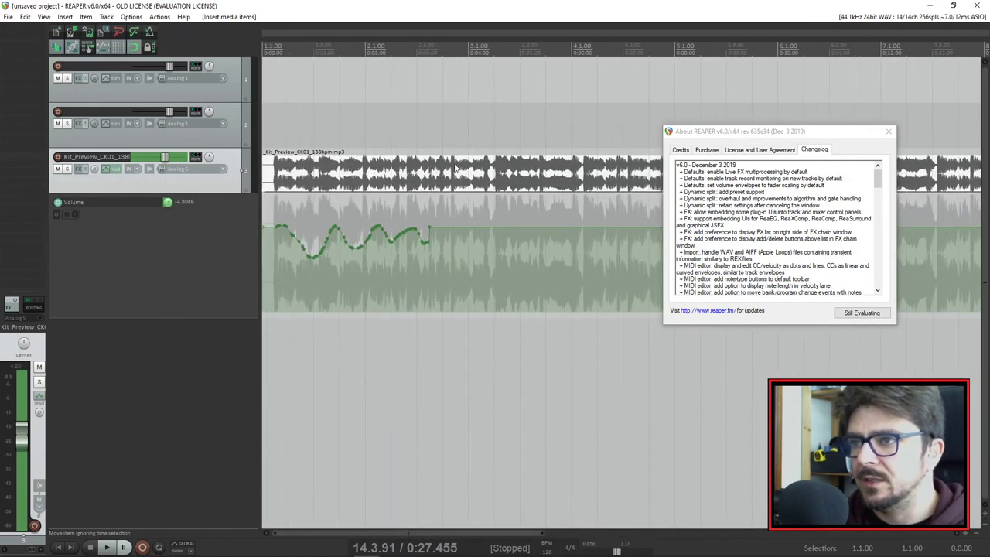
left_click(492, 179)
key("s")
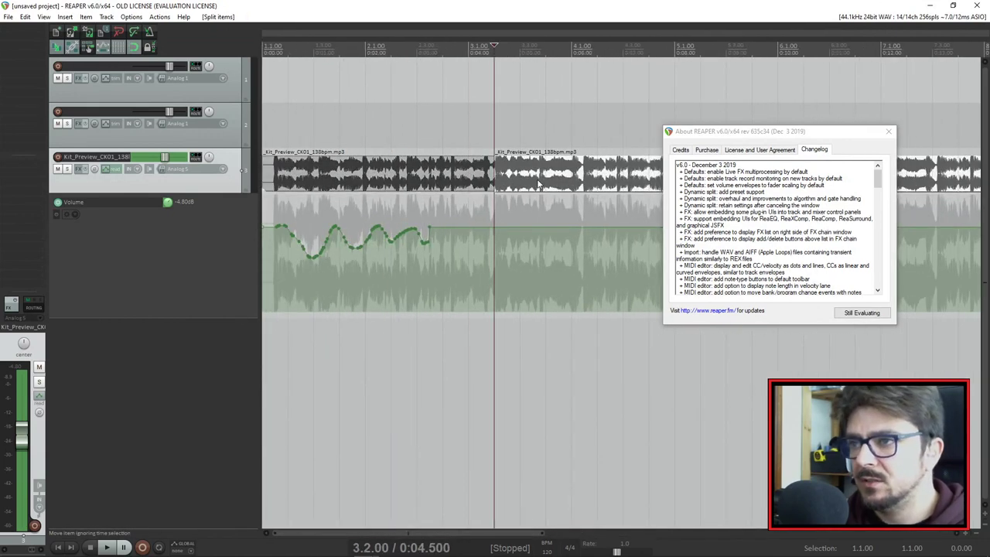
key("Delete")
left_click_drag(492, 176, 443, 176)
Step: Lower the clip's item volume to about -5.41 dB and play it from the project start
left_click_drag(309, 157, 316, 171)
key("Home")
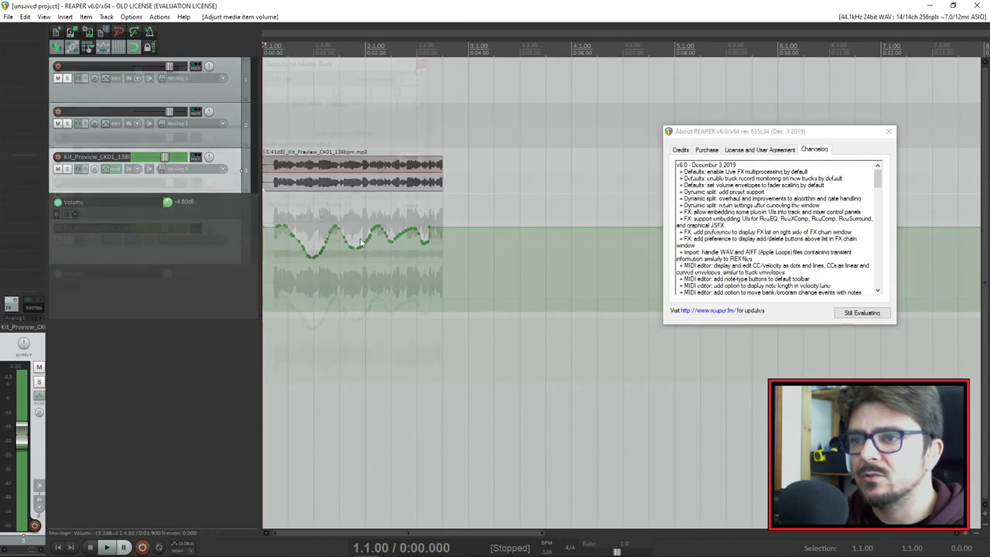
key("space")
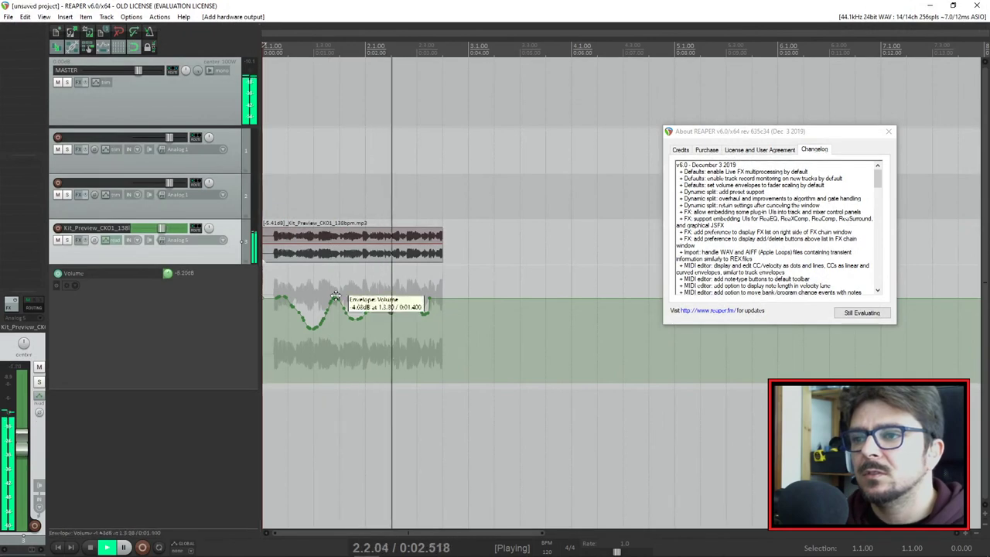
key("space")
Step: Shift track 3's volume envelope down, raise it to about -20 dB and play the clip to compare the levels
left_click_drag(344, 322, 352, 414)
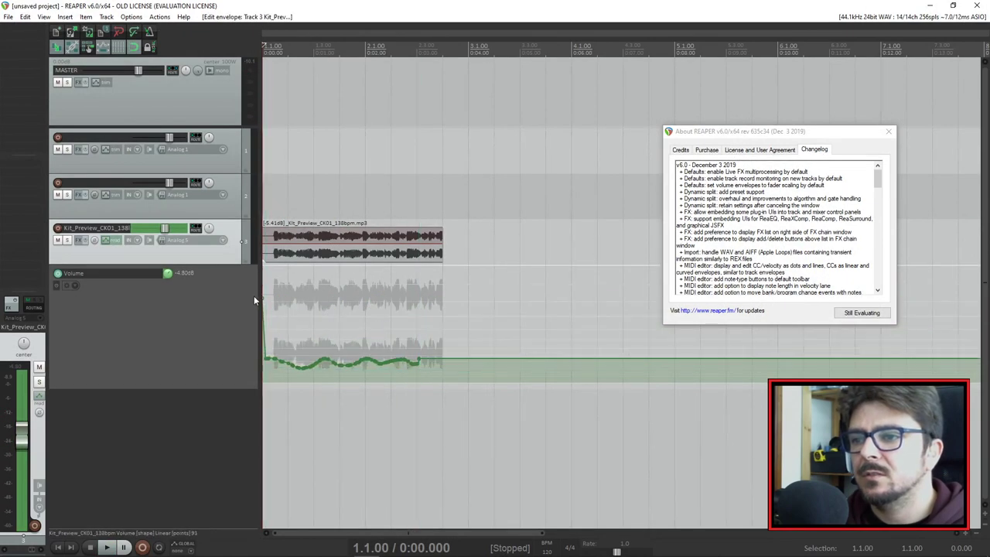
key("space")
left_click_drag(332, 371, 321, 338)
key("space")
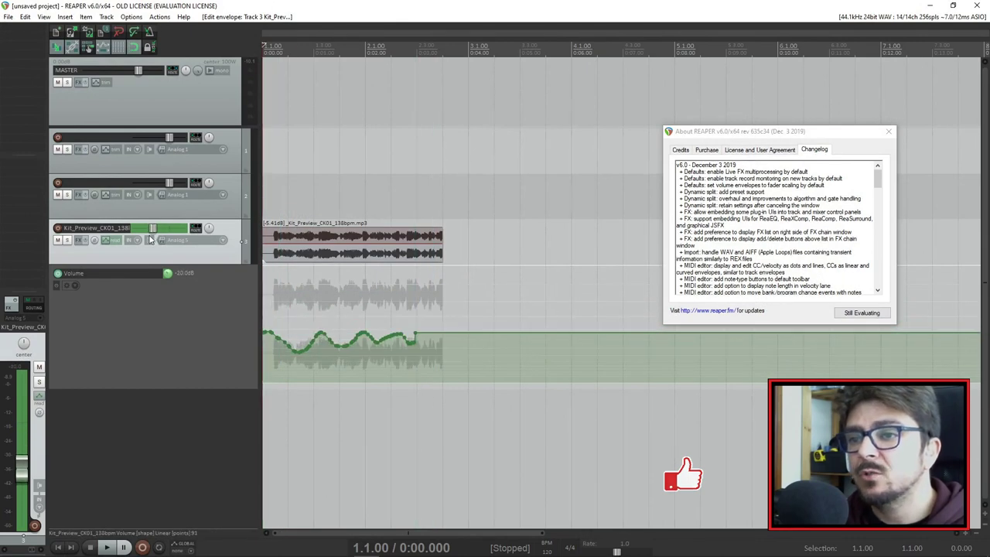
key("space")
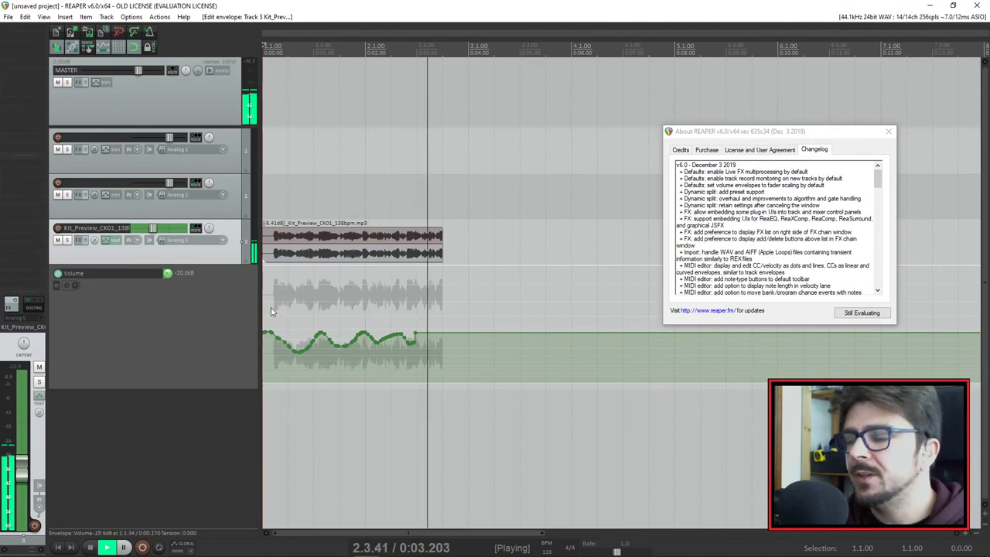
left_click(271, 307)
key("space")
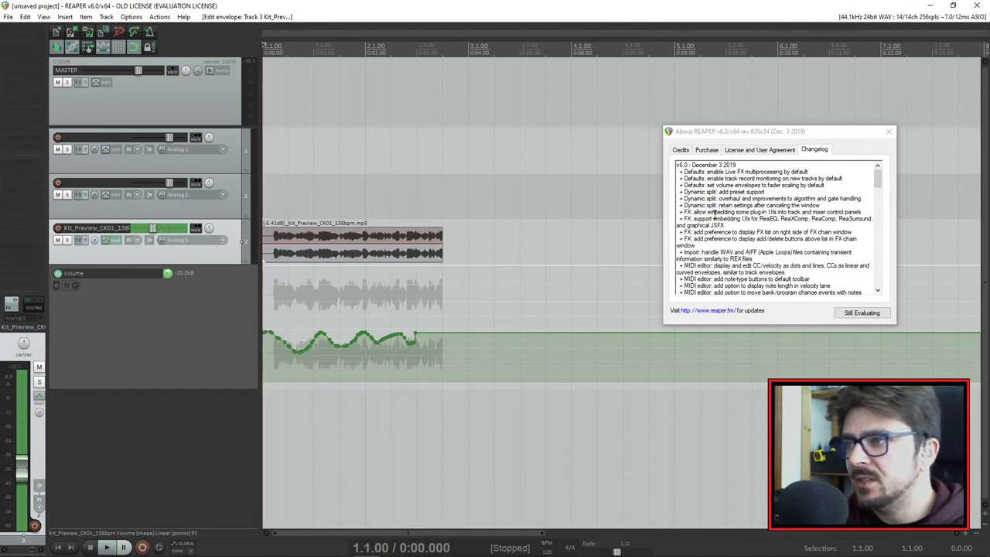
Step: Select the audio clip on track 3 and examine the Dynamic split items settings
left_click(344, 259)
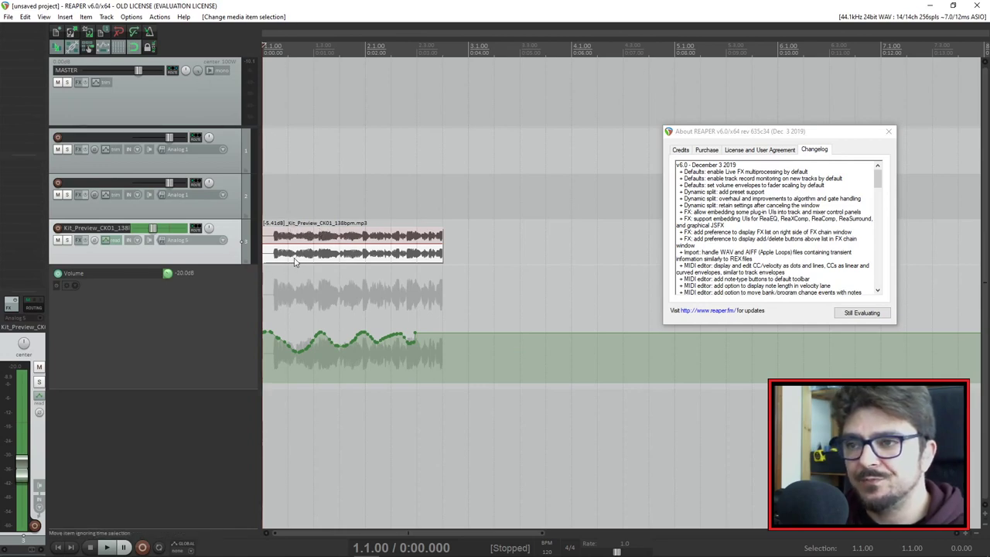
left_click(289, 232)
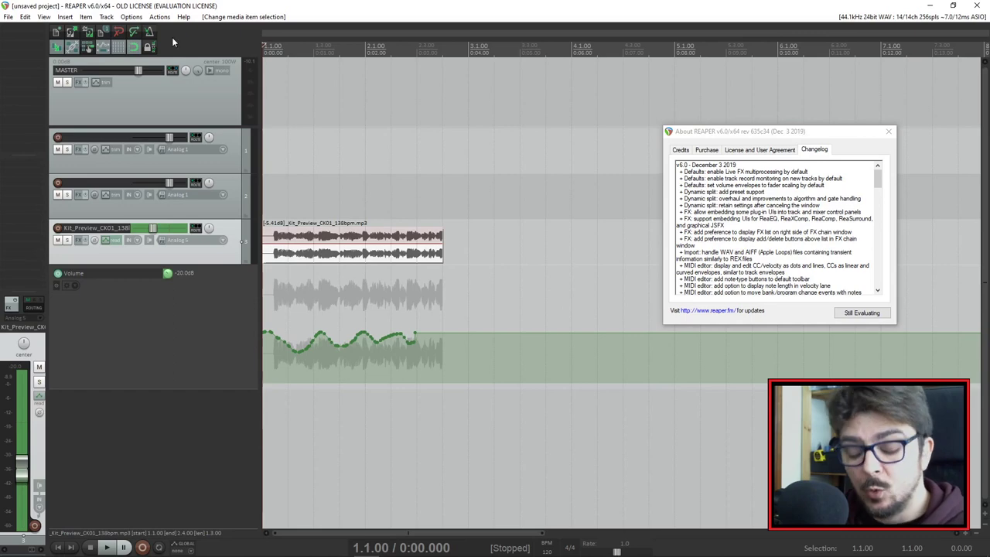
left_click(317, 197)
left_click(338, 262)
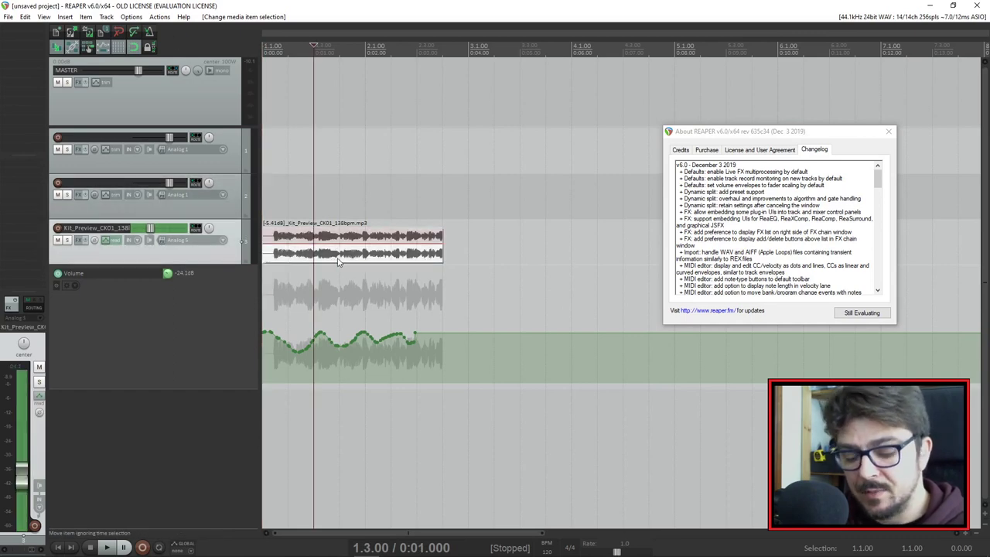
key("d")
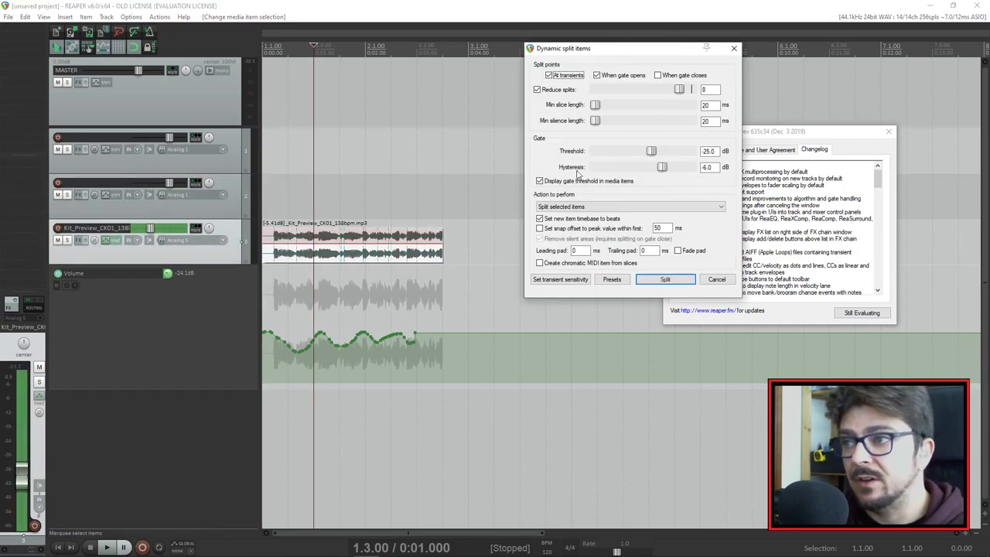
left_click(733, 52)
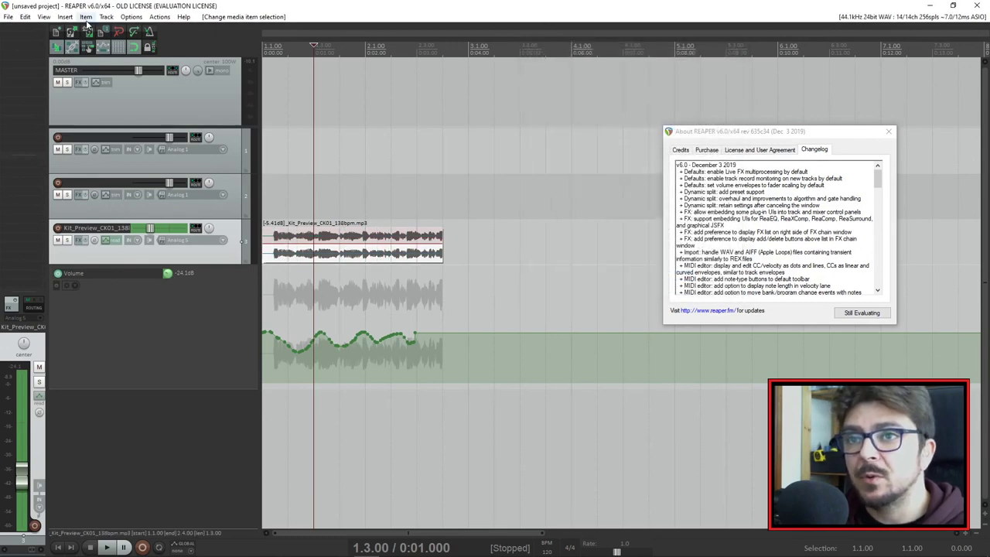
Step: Set dynamic split for the clip to 101 ms minimum slice, 65 ms minimum silence and -24.0 dB threshold, cancel and reopen the settings
left_click(85, 17)
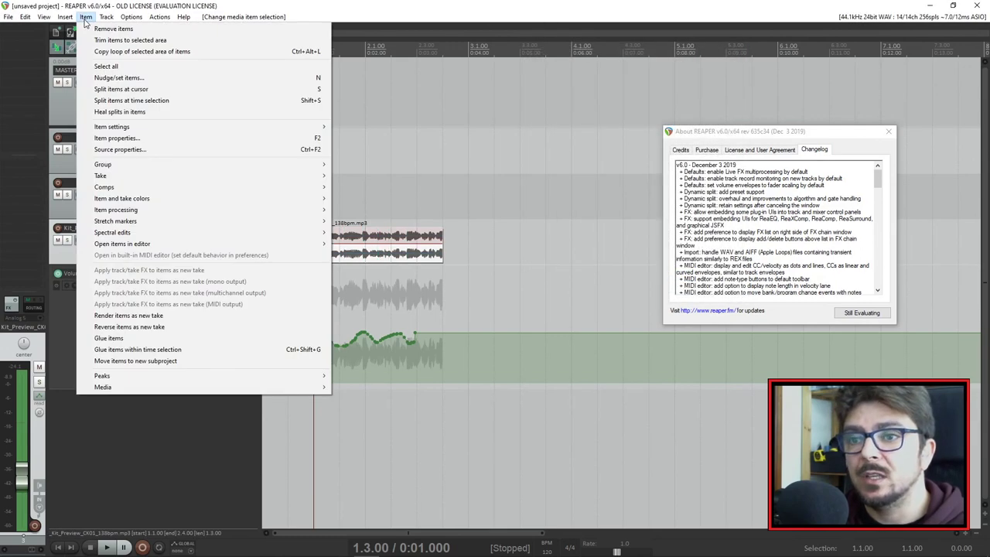
mouse_move(120, 211)
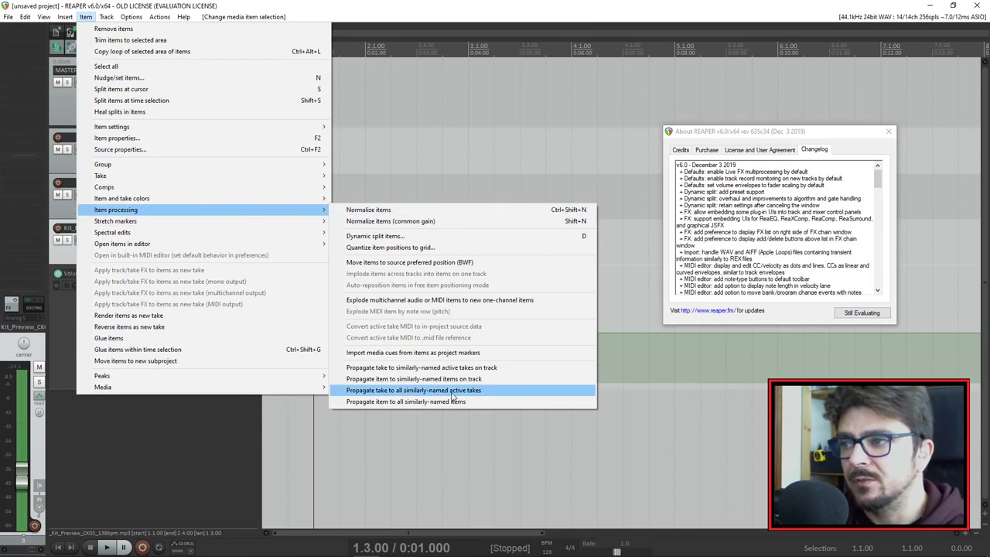
left_click(378, 237)
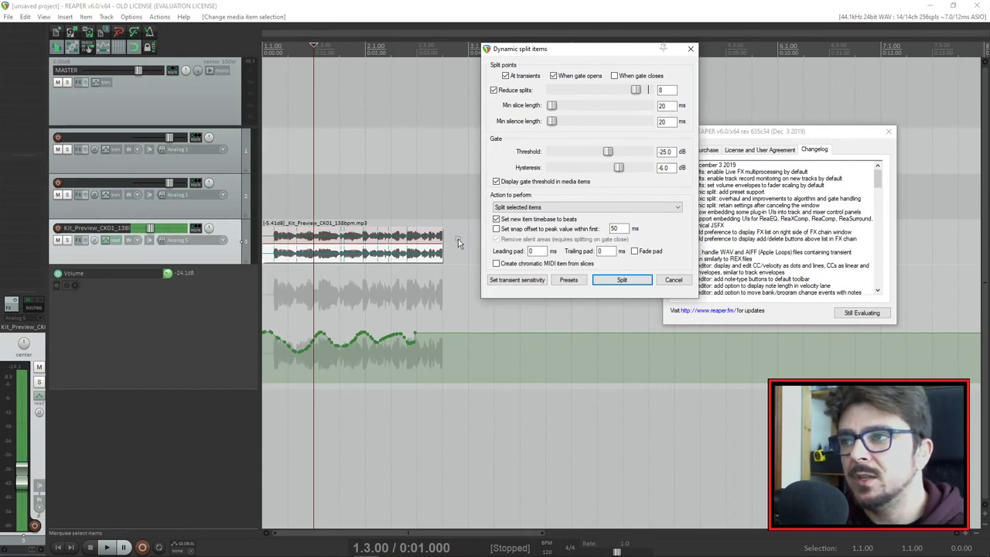
left_click_drag(600, 51, 551, 91)
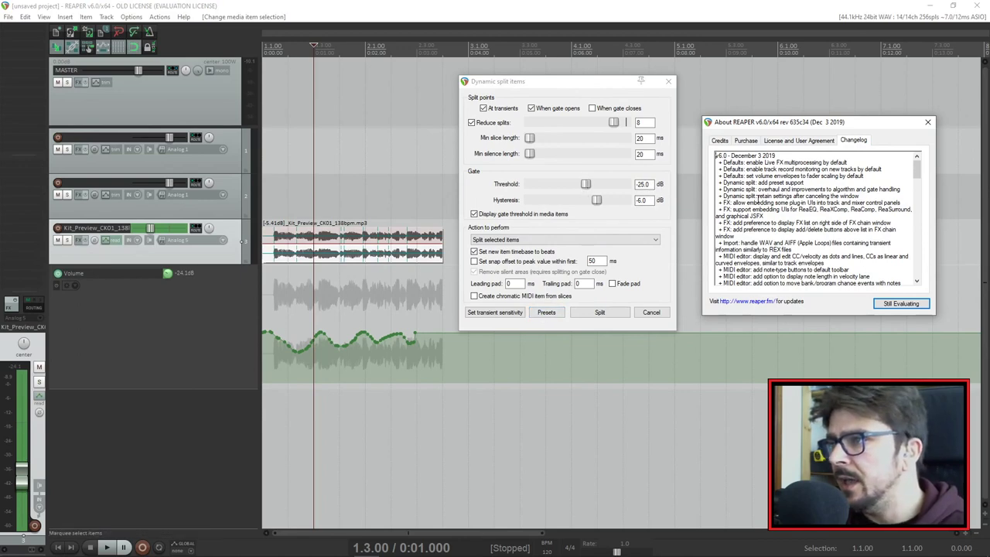
scroll(604, 187, "up", 2)
left_click(585, 186)
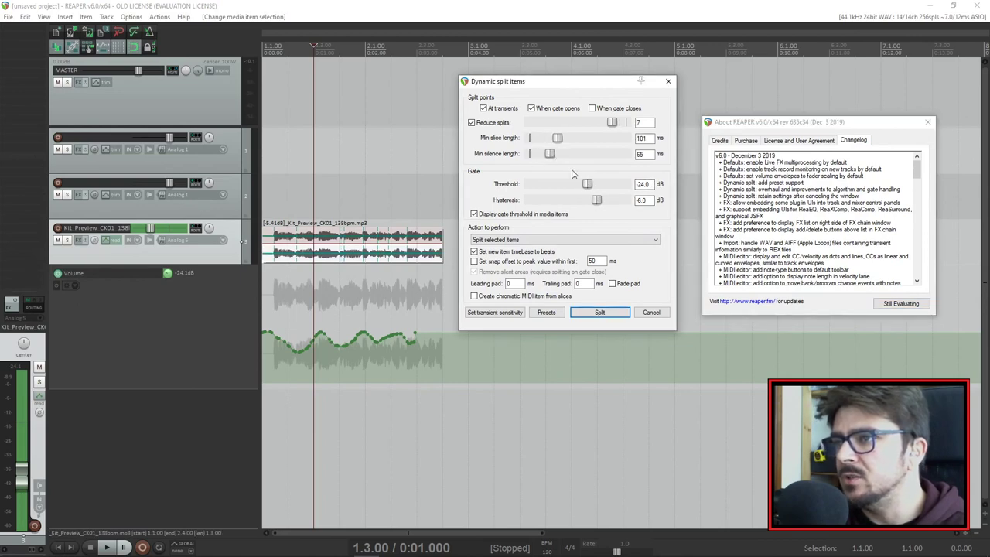
left_click(651, 311)
key("d")
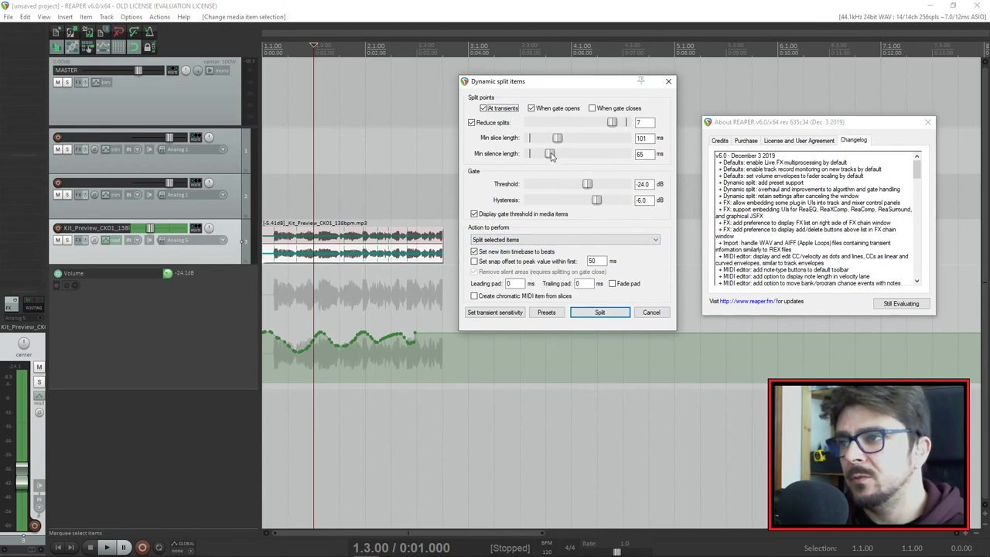
Step: Set the minimum slice and silence lengths back to 20 ms and split the selected clip with dynamic split
left_click_drag(550, 154, 530, 138)
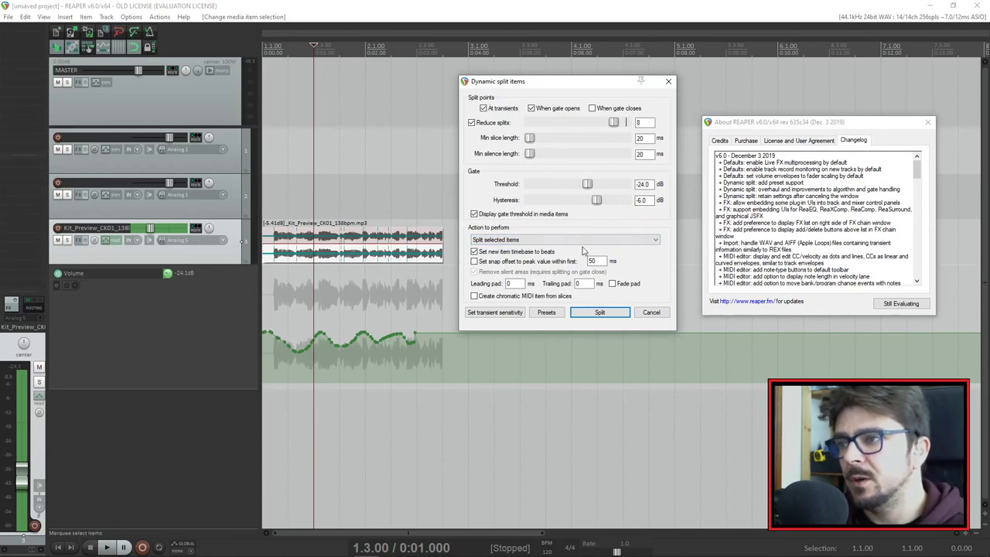
left_click_drag(571, 89, 578, 79)
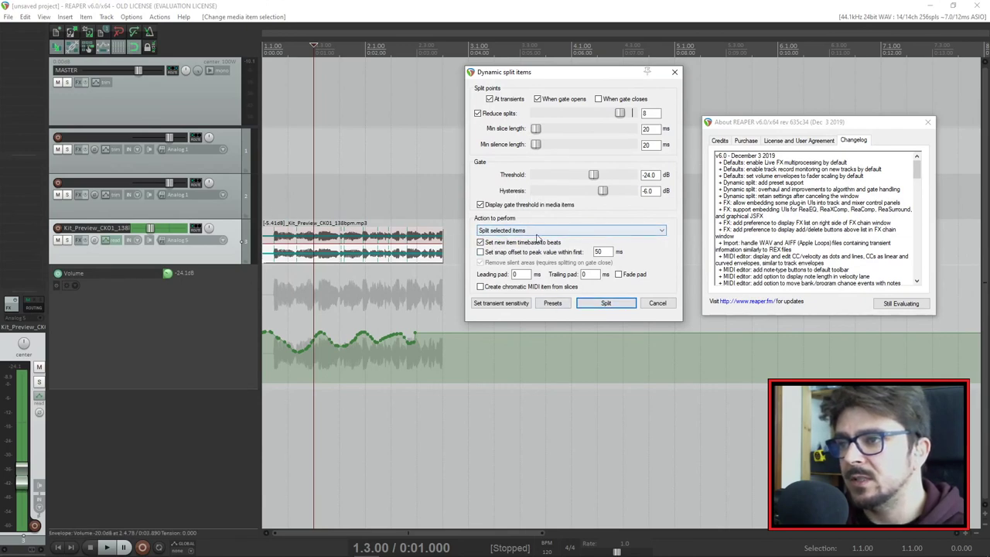
left_click(605, 302)
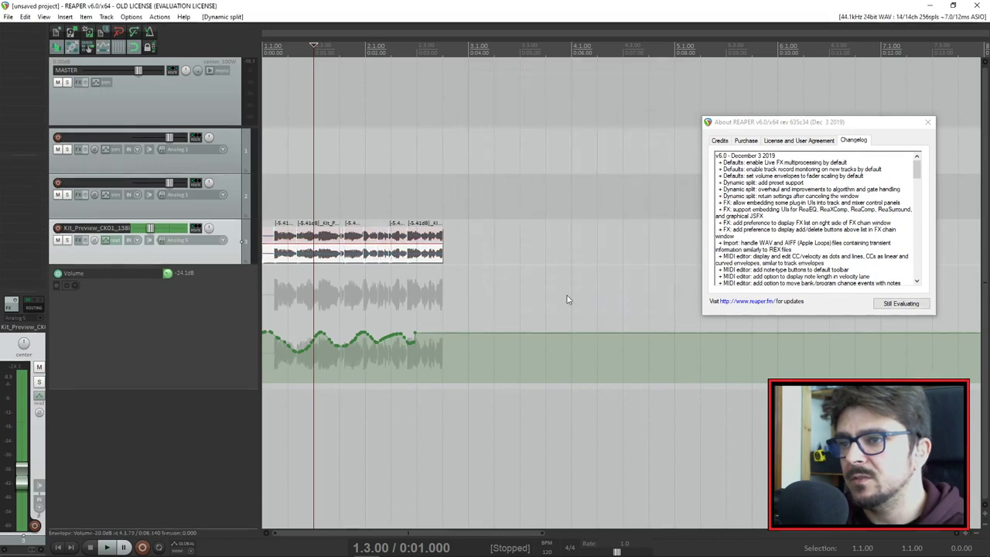
Step: Deselect the split clip and select its individual slices one at a time to inspect the cuts
left_click(497, 260)
left_click(367, 257)
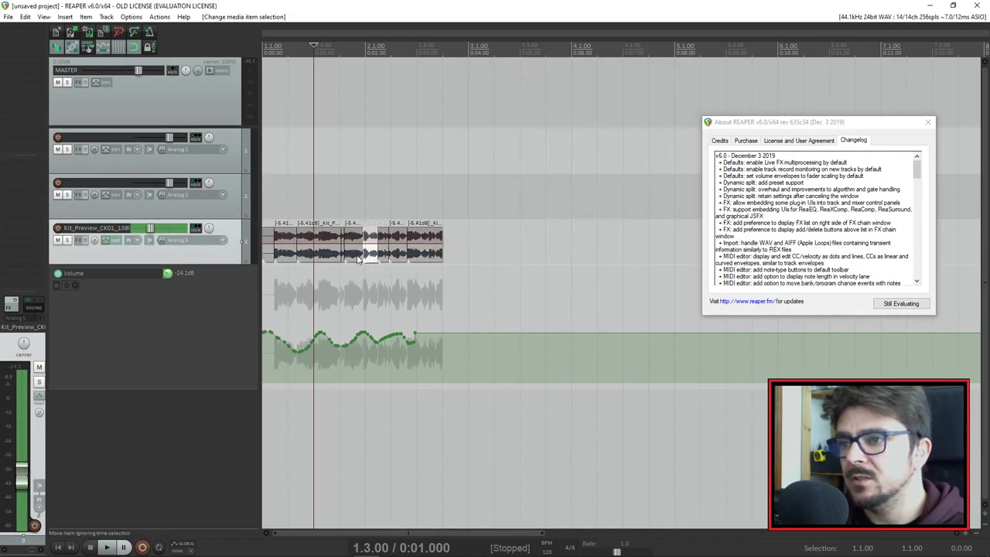
left_click(354, 259)
left_click(321, 258)
left_click(290, 258)
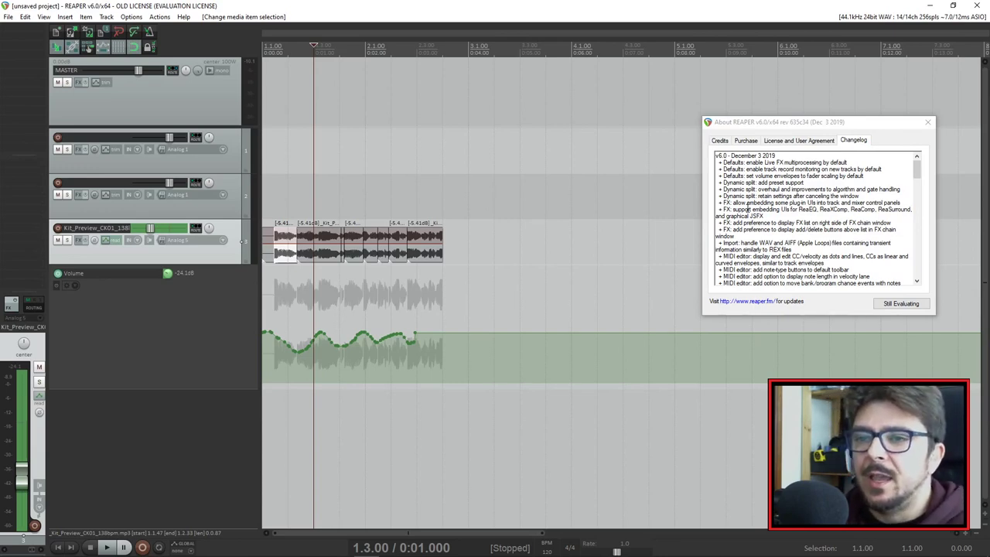
Step: Add the Cockos plug-ins ReaEQ, ReaXcomp and ReaSurround to track 3's FX chain
left_click(77, 240)
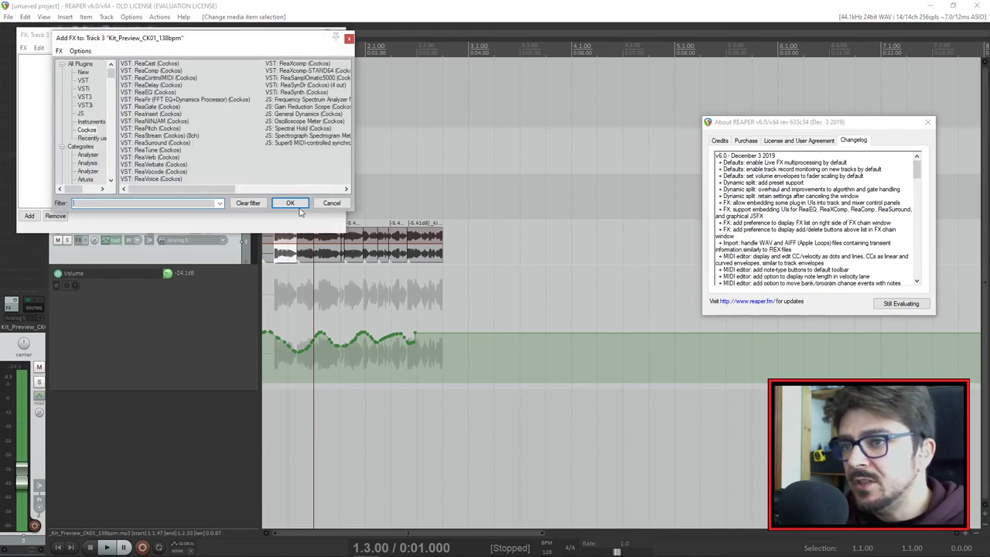
left_click_drag(241, 38, 444, 49)
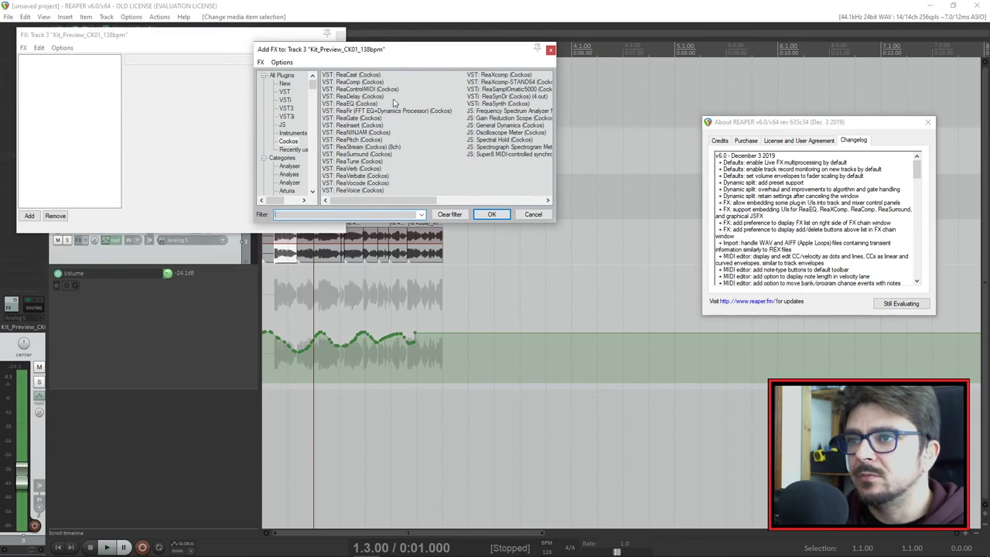
double_click(357, 103)
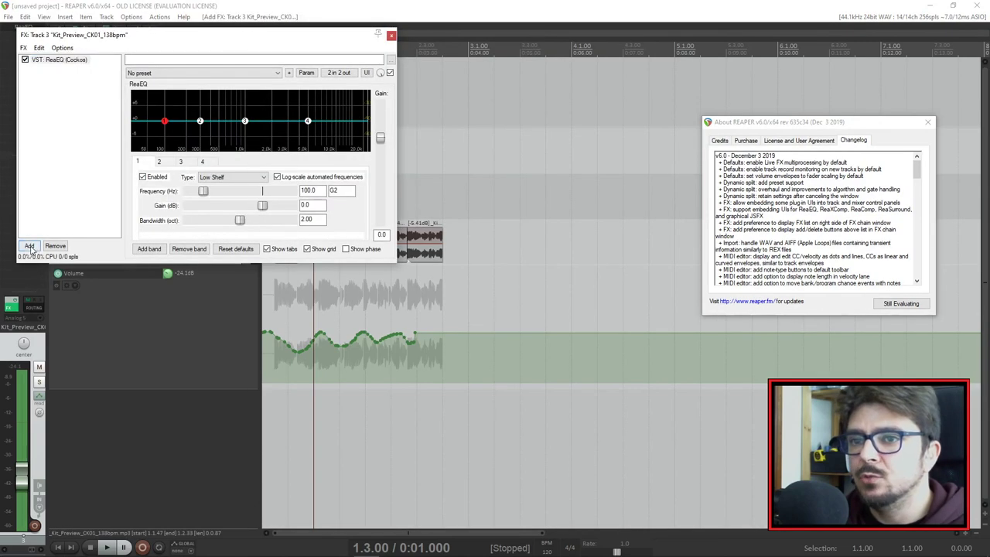
left_click(29, 246)
double_click(509, 80)
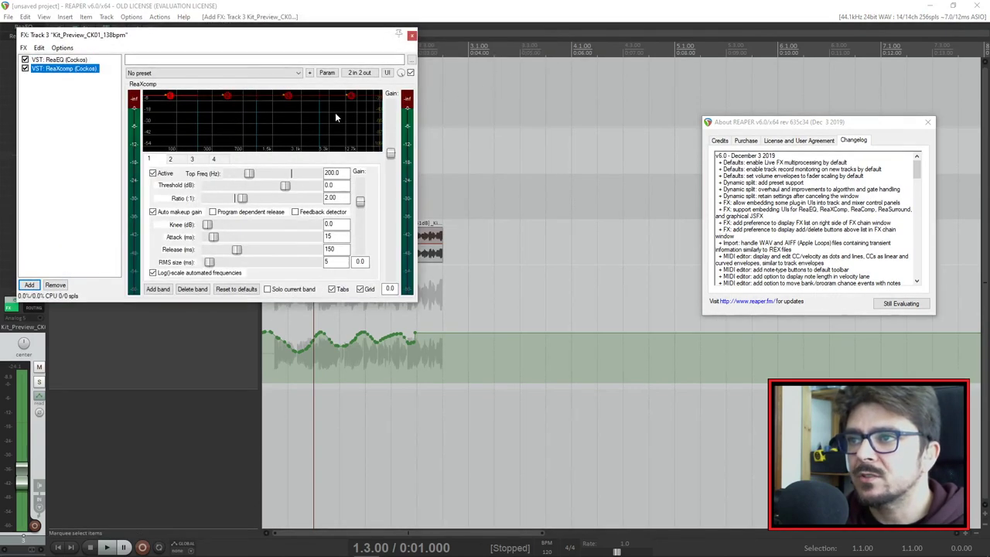
left_click(30, 284)
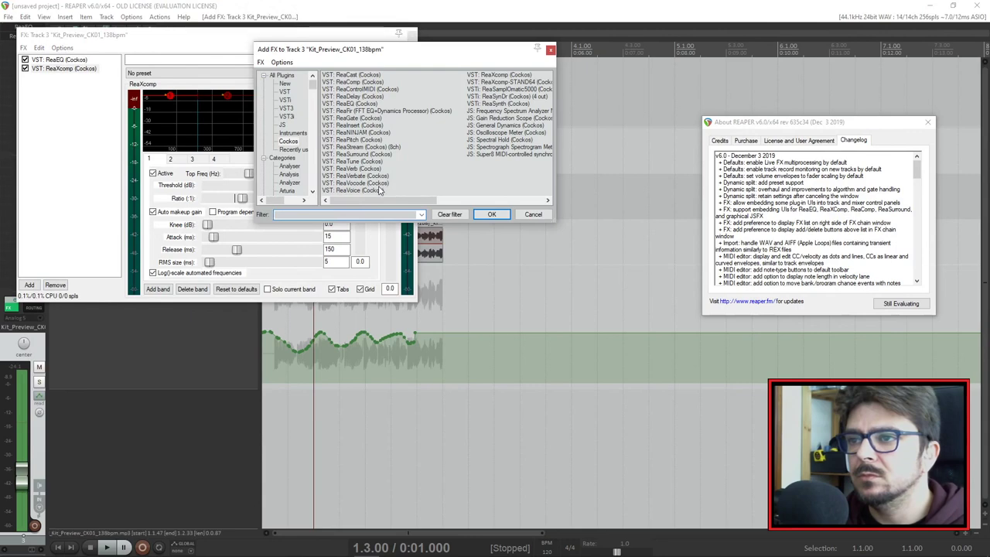
double_click(365, 155)
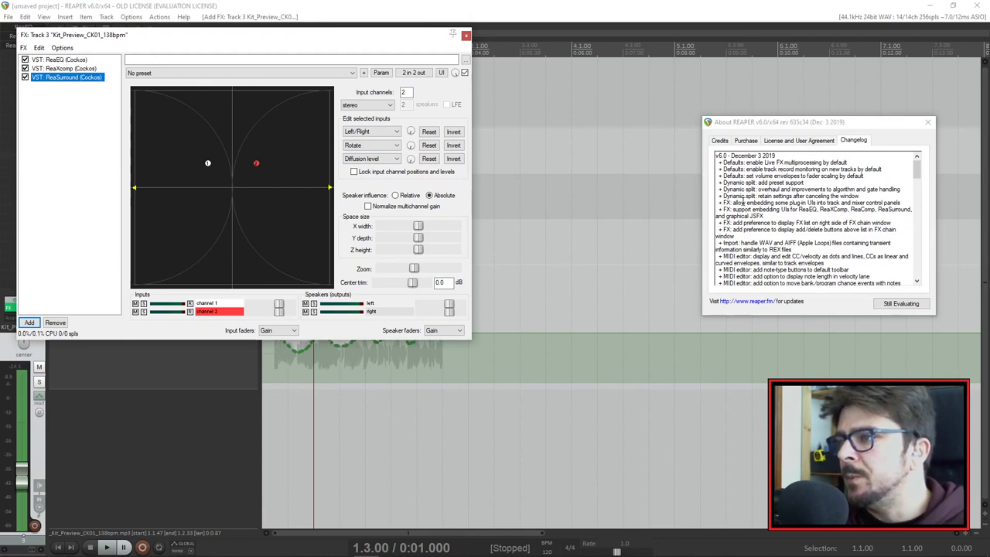
Step: Show ReaEQ's embedded UI in track 3's control panel (TCP), enlarge the track's height and close the FX chain
left_click(782, 202)
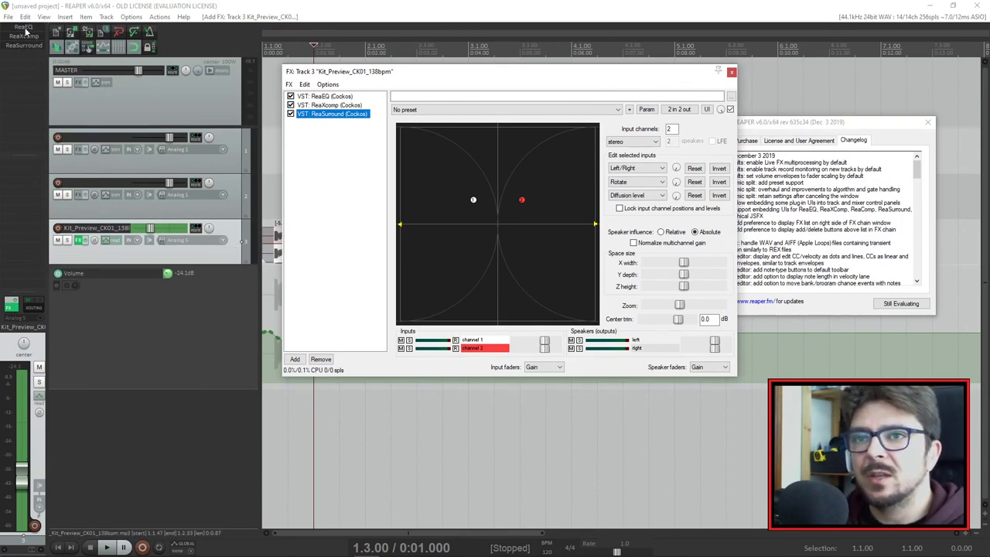
left_click(224, 236)
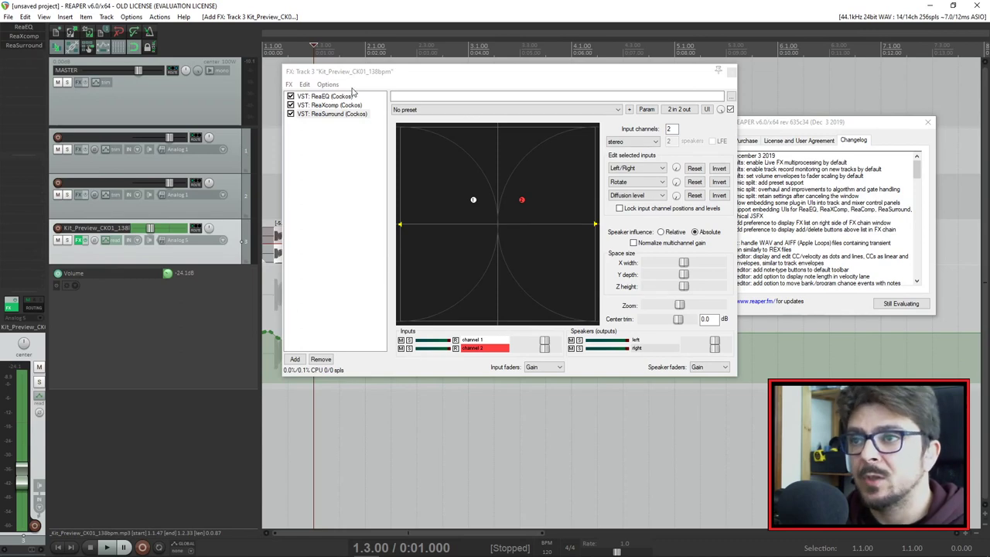
left_click_drag(435, 76, 439, 86)
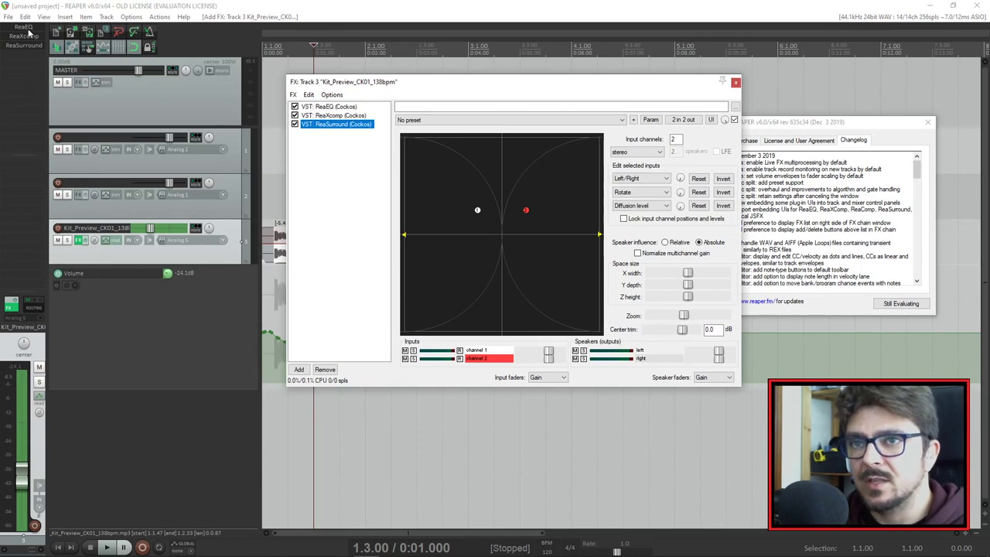
left_click(326, 108)
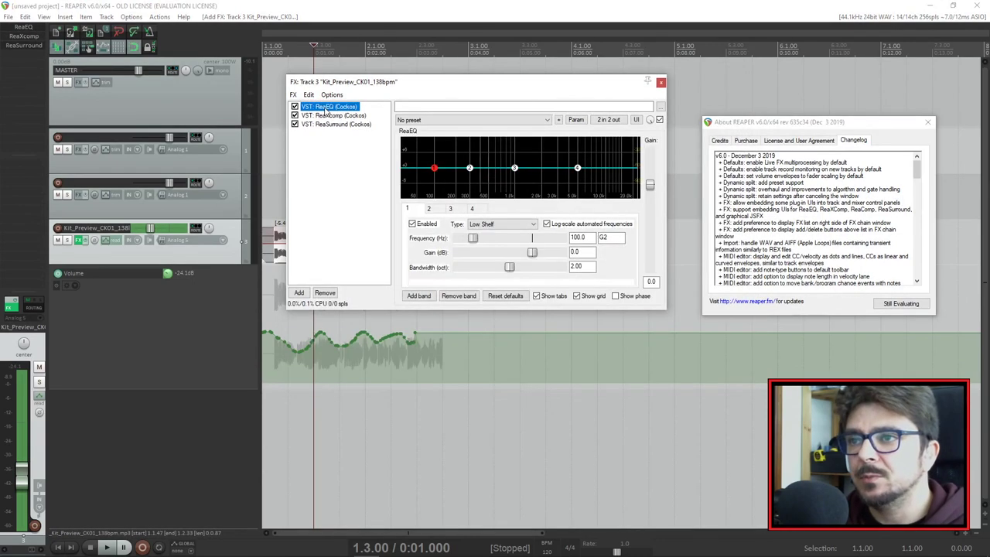
right_click(326, 112)
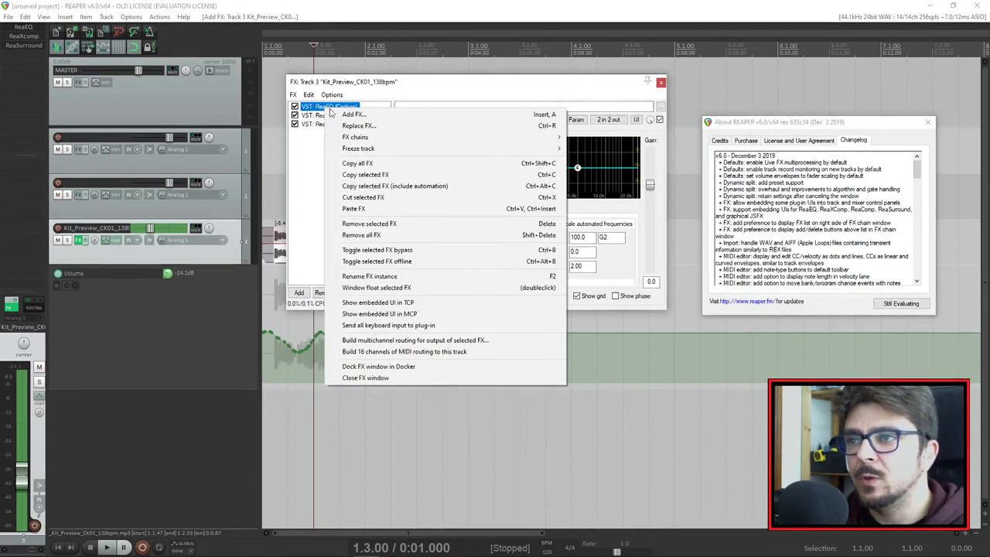
left_click(649, 165)
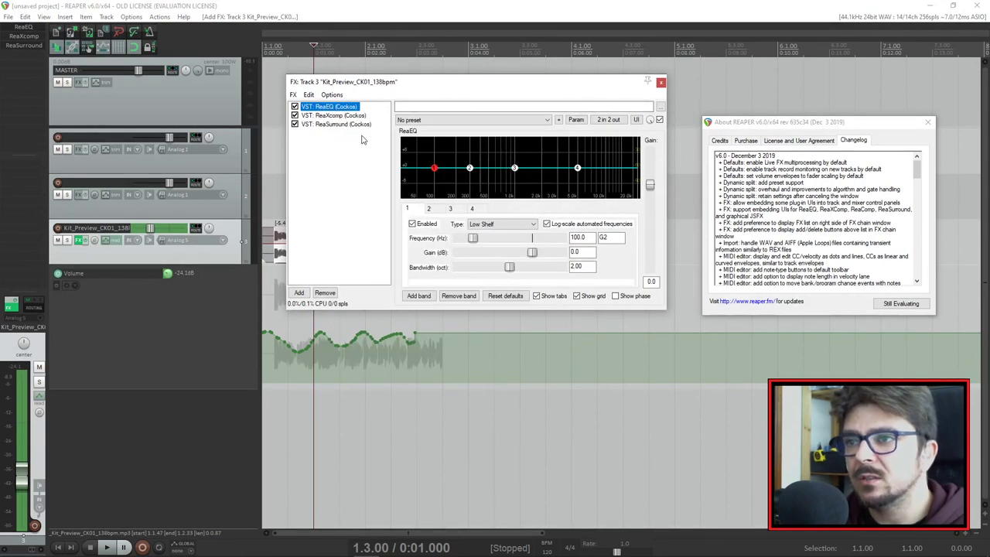
right_click(330, 109)
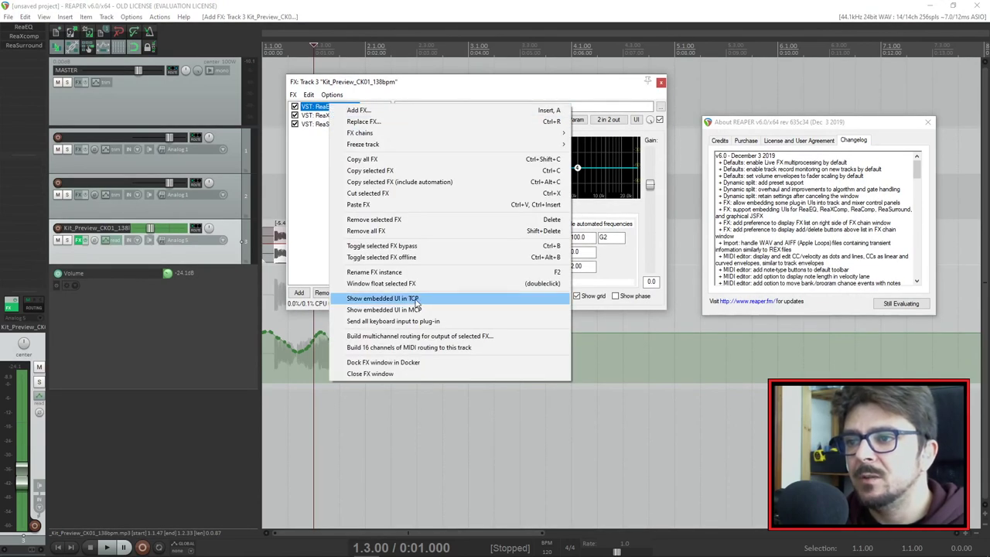
left_click(416, 300)
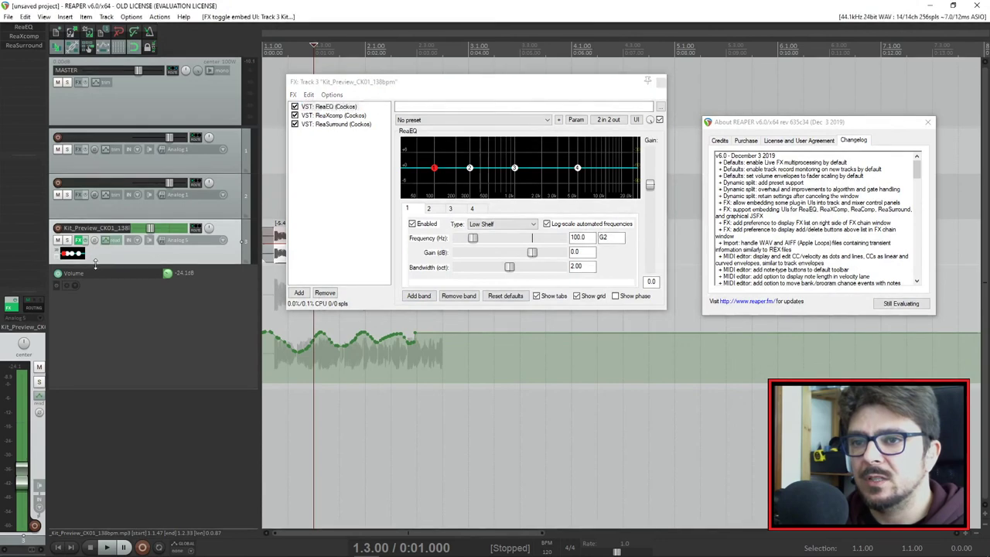
left_click_drag(95, 265, 94, 308)
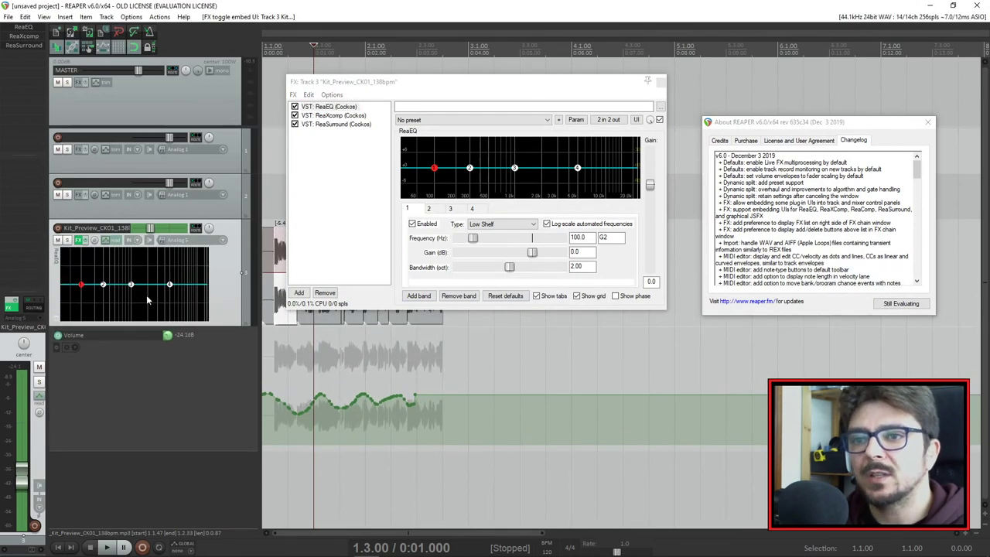
left_click(662, 81)
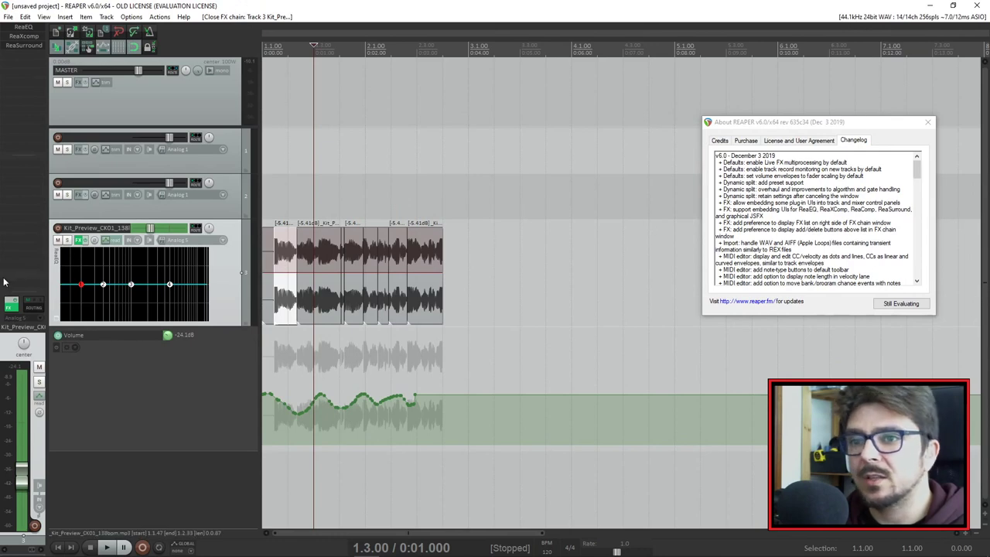
Step: In the embedded ReaEQ graph, boost band 2 about 2.8 dB near 476 Hz, cut band 3 and raise band 4 about 1.8 dB
mouse_move(83, 287)
mouse_move(103, 285)
left_mouse_down()
mouse_move(106, 276)
mouse_move(131, 299)
mouse_move(113, 275)
left_mouse_up()
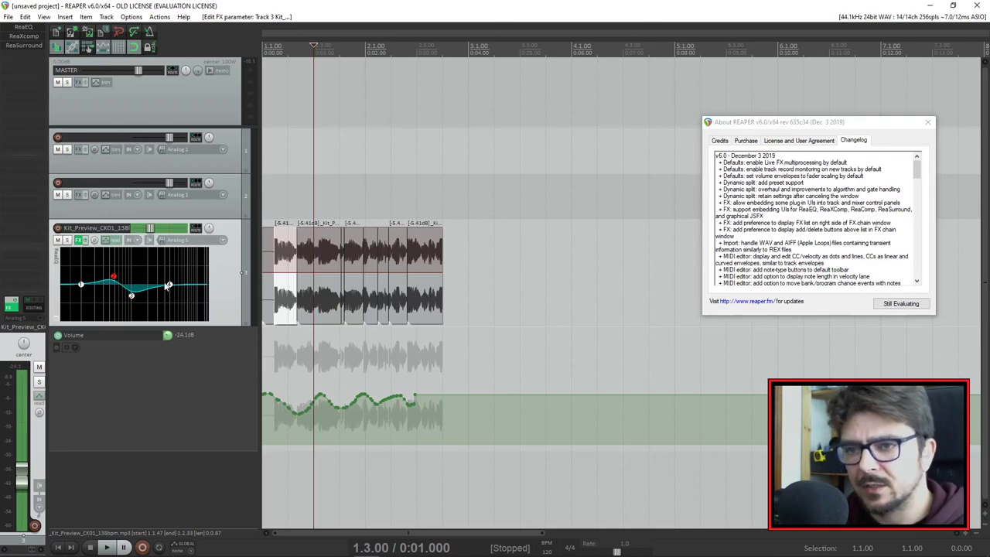
left_click_drag(170, 286, 171, 279)
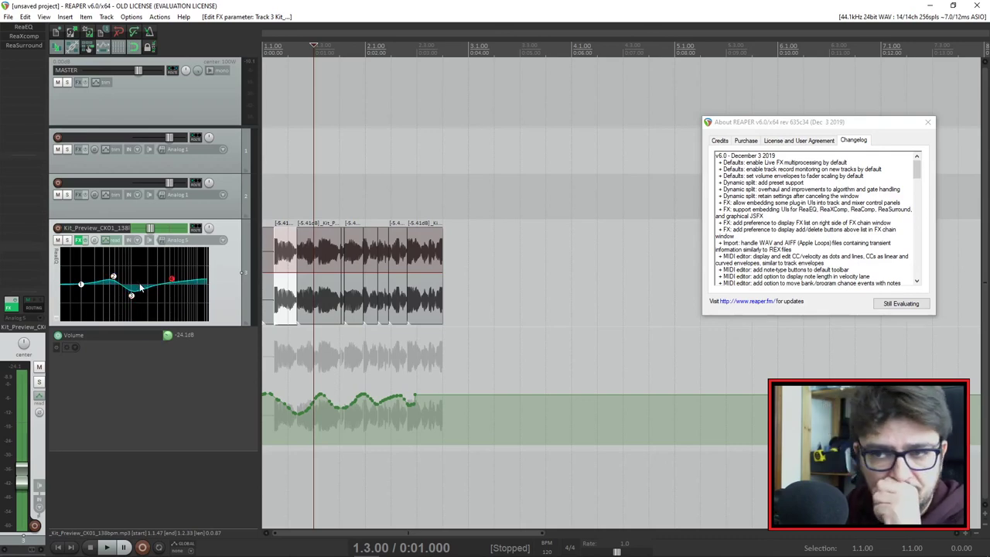
Step: Reopen track 3's ReaEQ, move band 2 to about 367.5 Hz at 2.6 dB and narrow its bandwidth to 0.60 oct
left_click(78, 240)
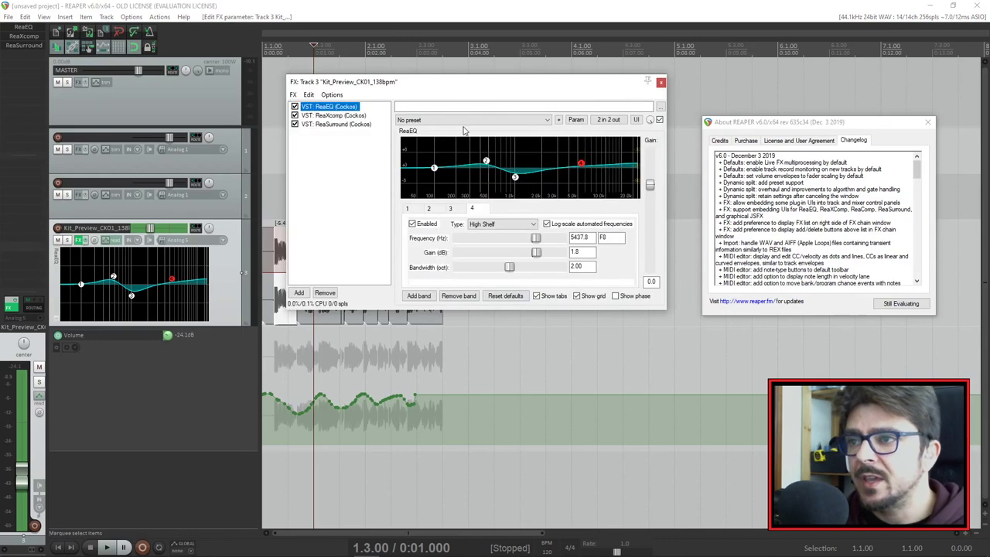
mouse_move(488, 164)
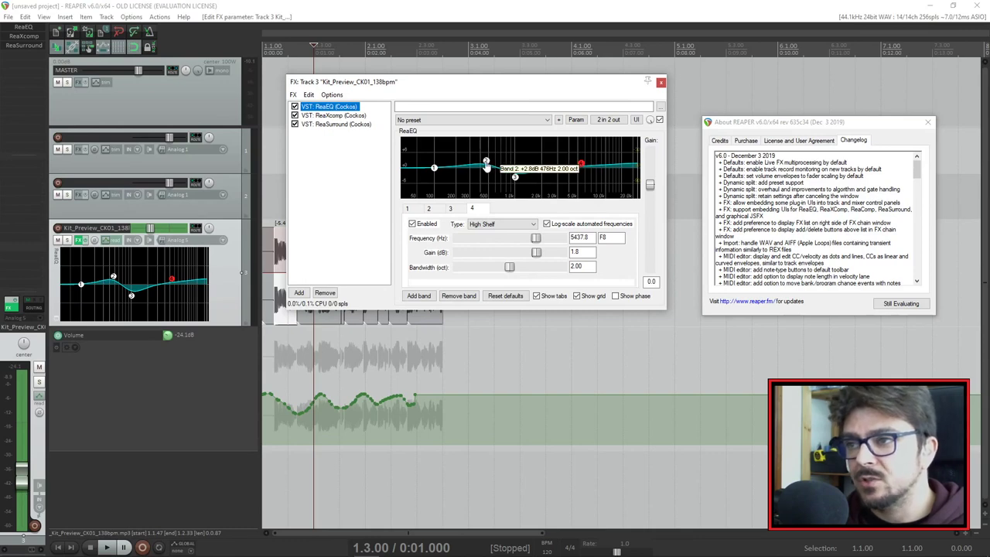
mouse_move(486, 161)
left_mouse_down()
mouse_move(417, 163)
mouse_move(480, 166)
mouse_move(475, 233)
mouse_move(473, 161)
left_mouse_up()
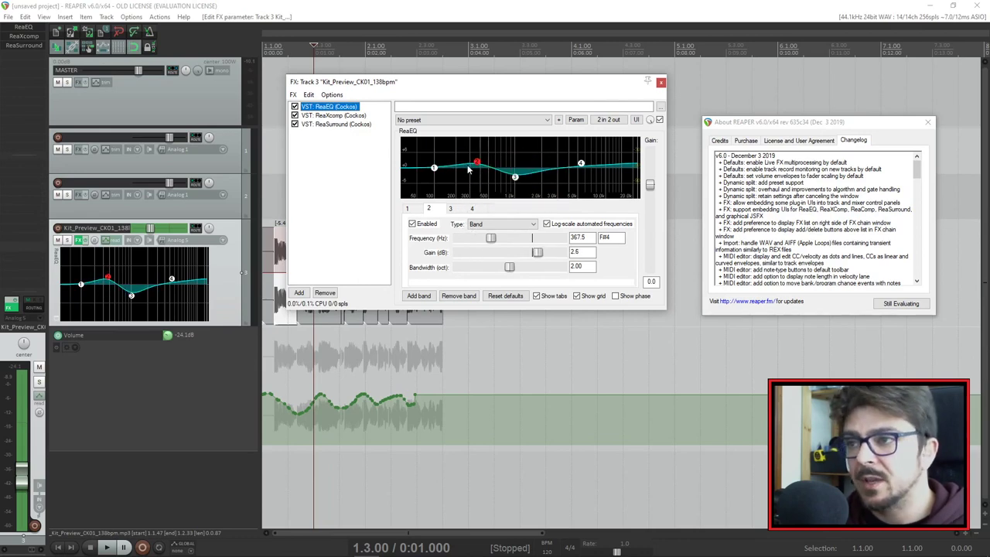
mouse_move(477, 165)
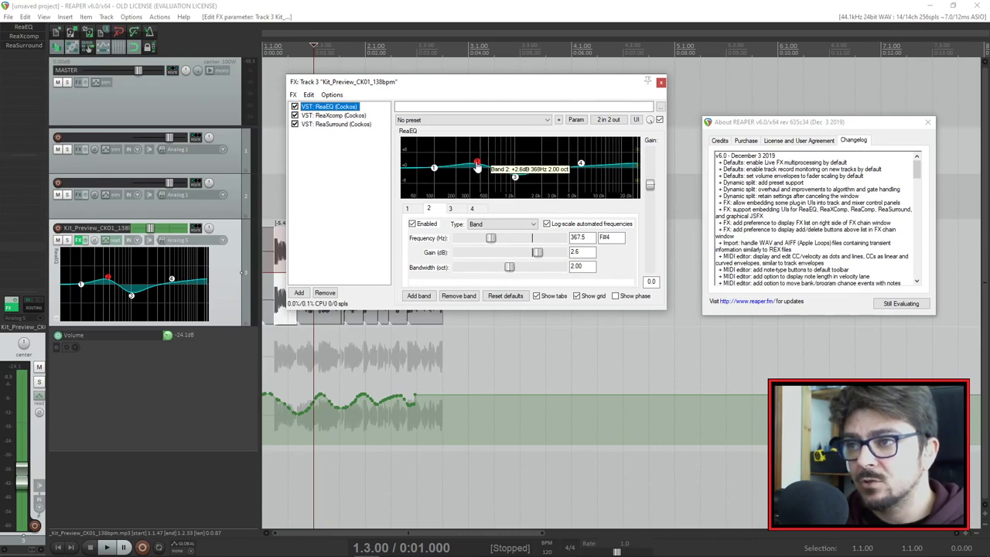
scroll(477, 165, "down", 8)
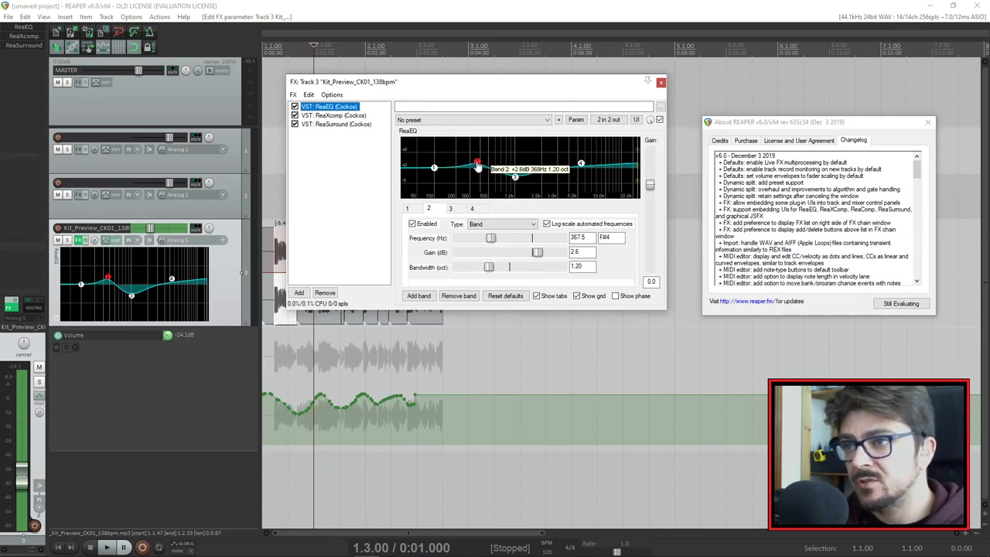
scroll(478, 165, "down", 6)
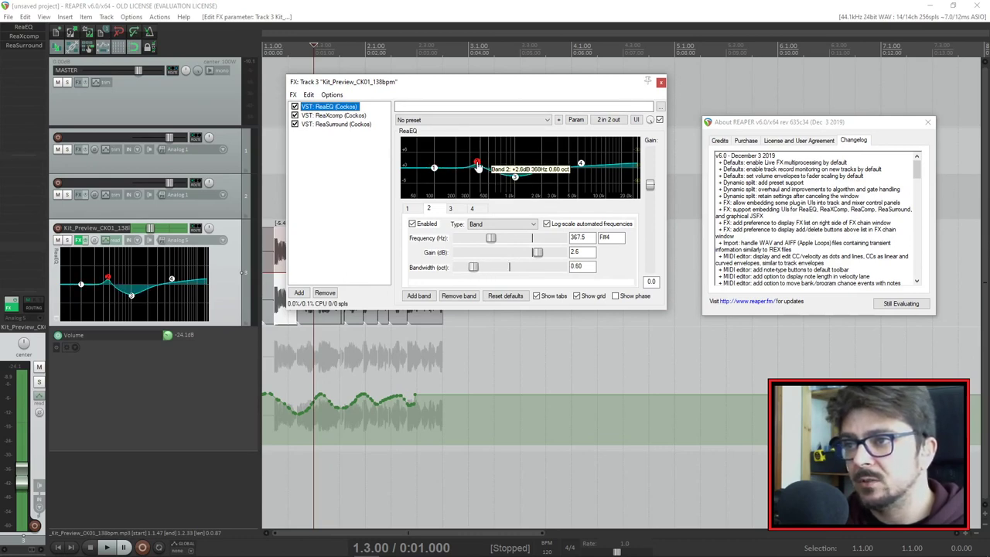
Step: Raise track 3's ReaEQ band 2 to about 5.0 dB near 383.6 Hz and move the FX chain and changelog windows apart
left_click_drag(477, 163, 477, 160)
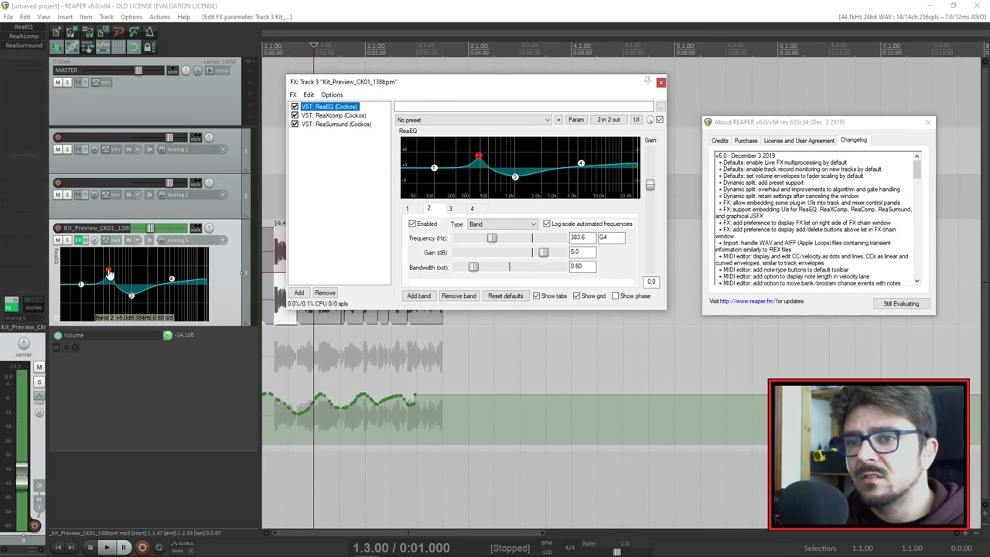
left_click(109, 273)
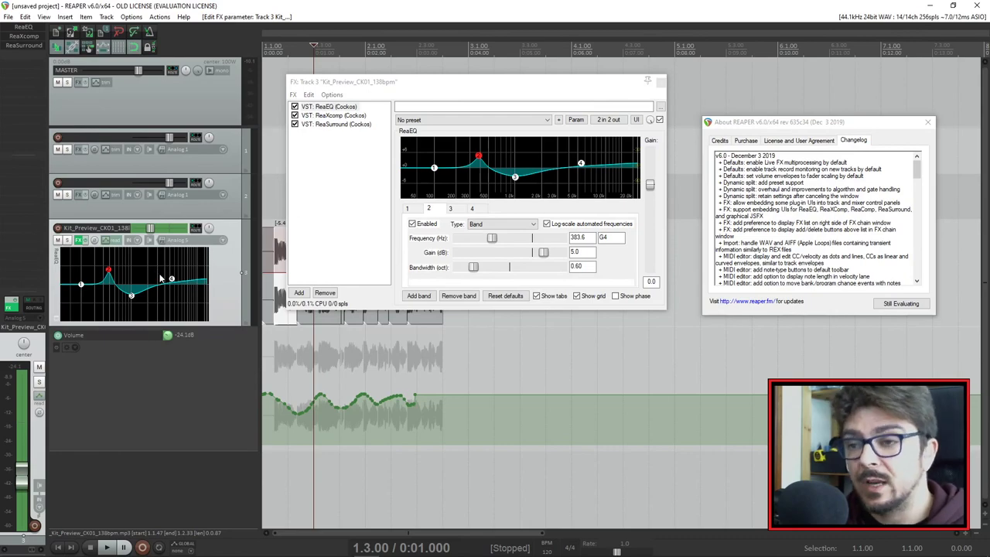
left_click_drag(560, 81, 636, 82)
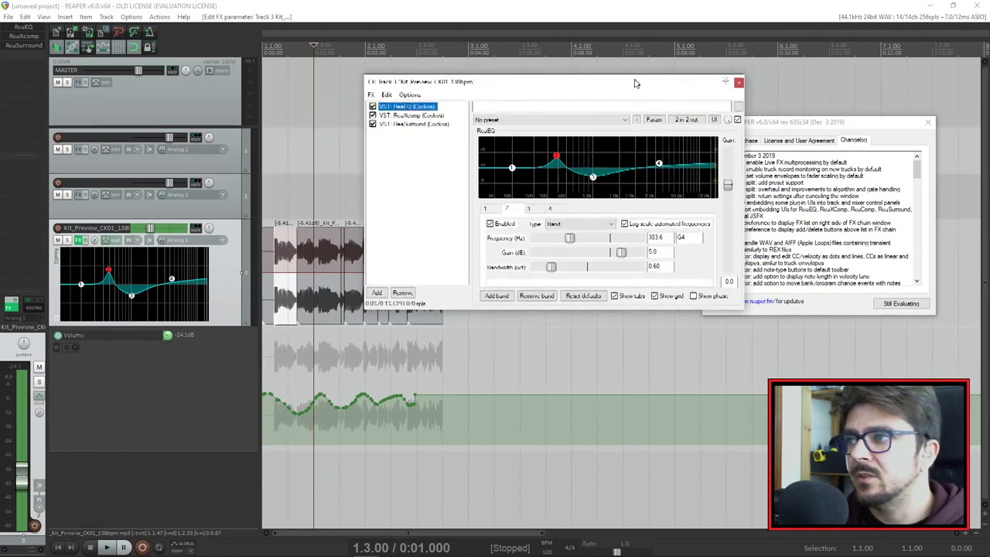
left_click_drag(812, 121, 857, 99)
left_click_drag(686, 85, 705, 103)
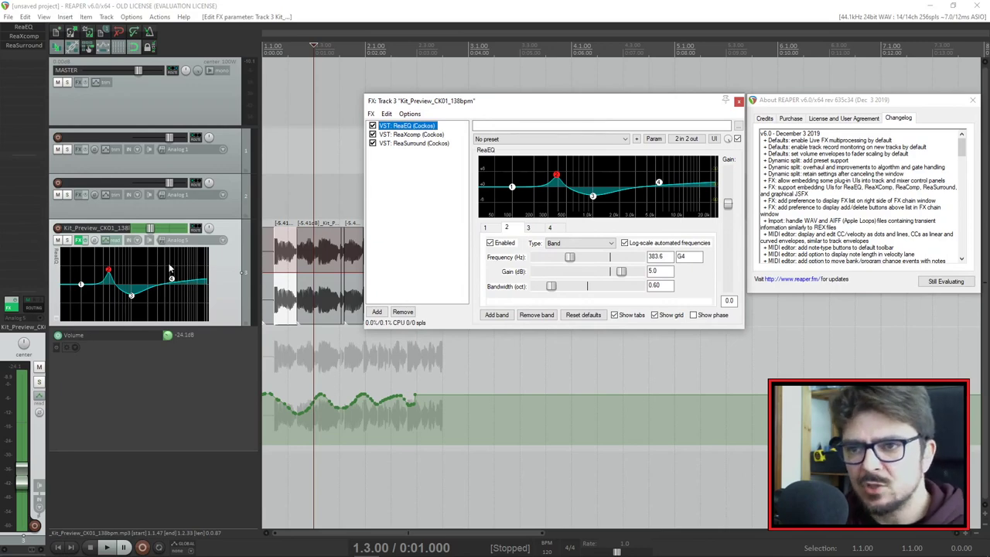
Step: Switch ReaEQ's embedded UI from the track panel (TCP) to the mixer panel (MCP) and show ReaSurround's embedded UI there too
right_click(413, 130)
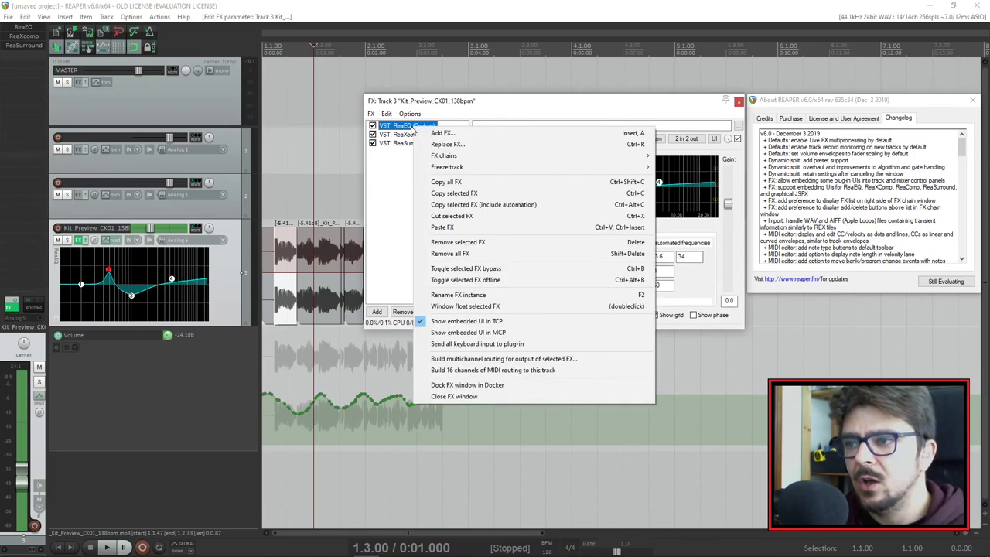
left_click(468, 321)
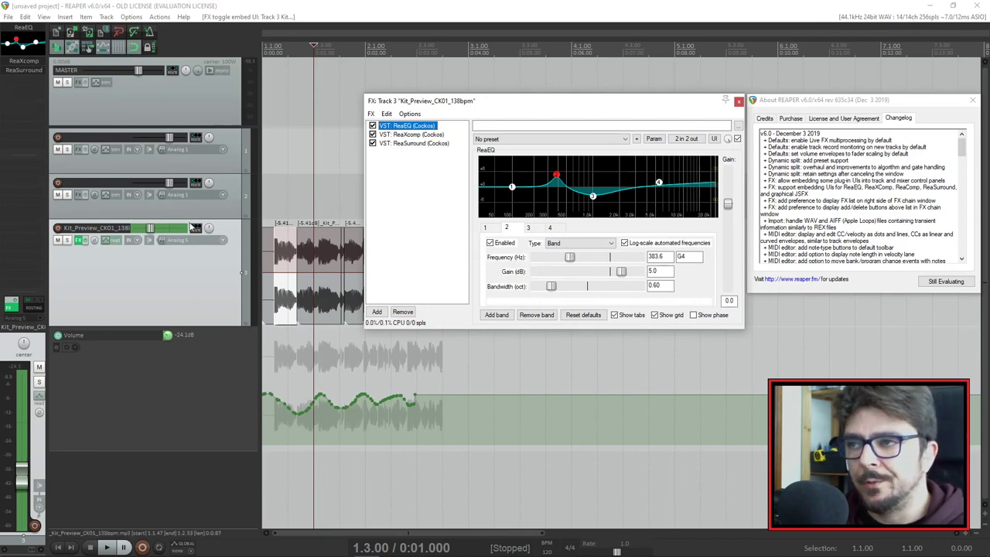
left_click(413, 145)
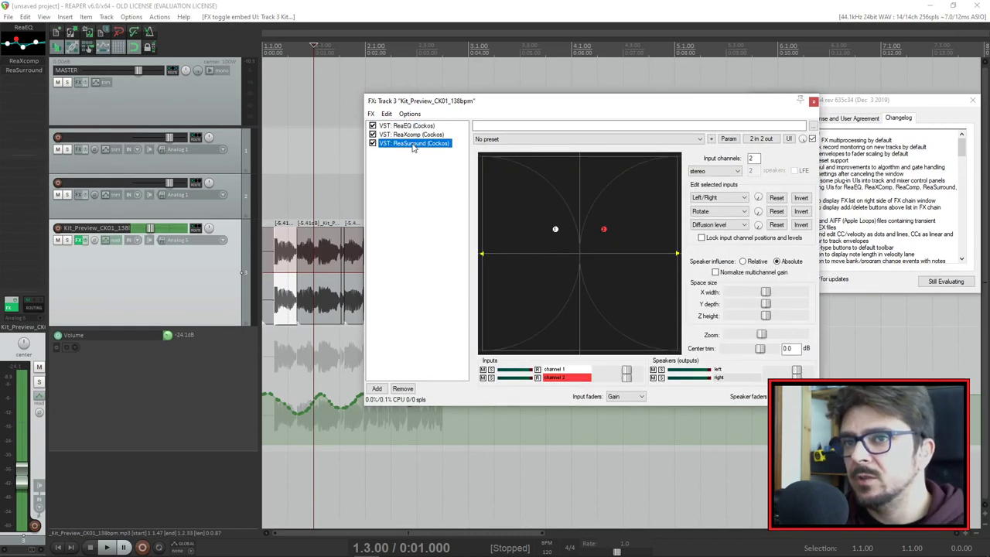
right_click(412, 147)
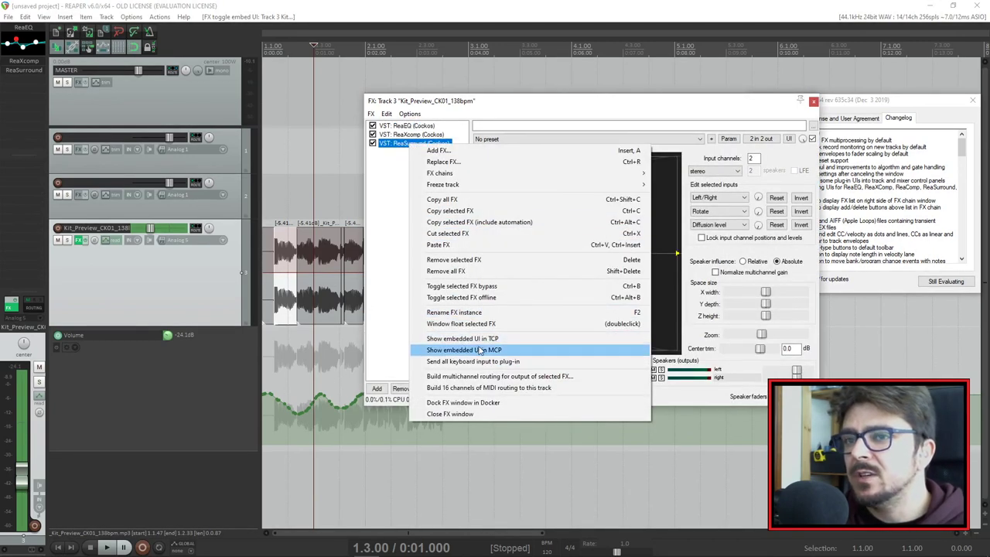
left_click(462, 339)
left_click(50, 157)
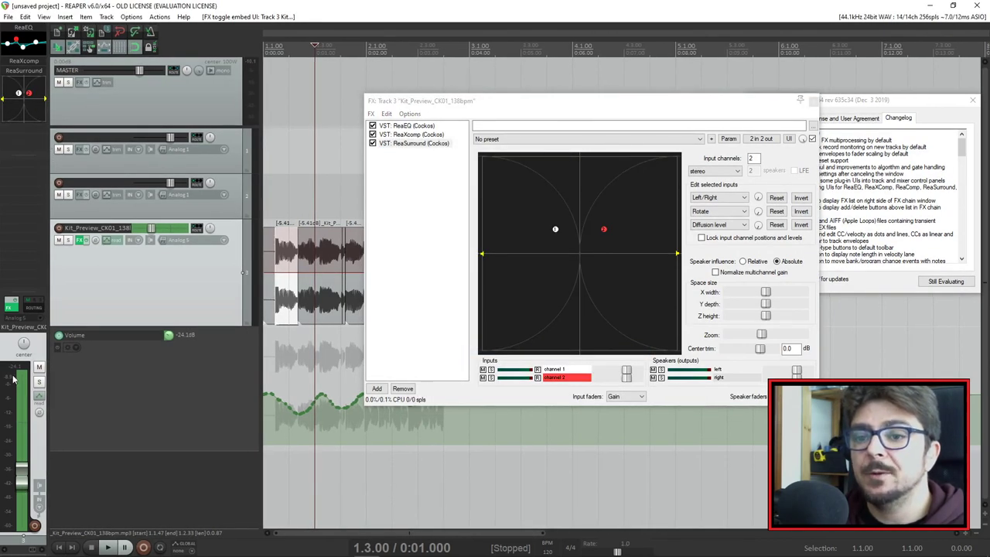
Step: Try the "cb --- Large Sidebar" mixer panel layout and widen the docked mixer to inspect its track strips
left_click(107, 17)
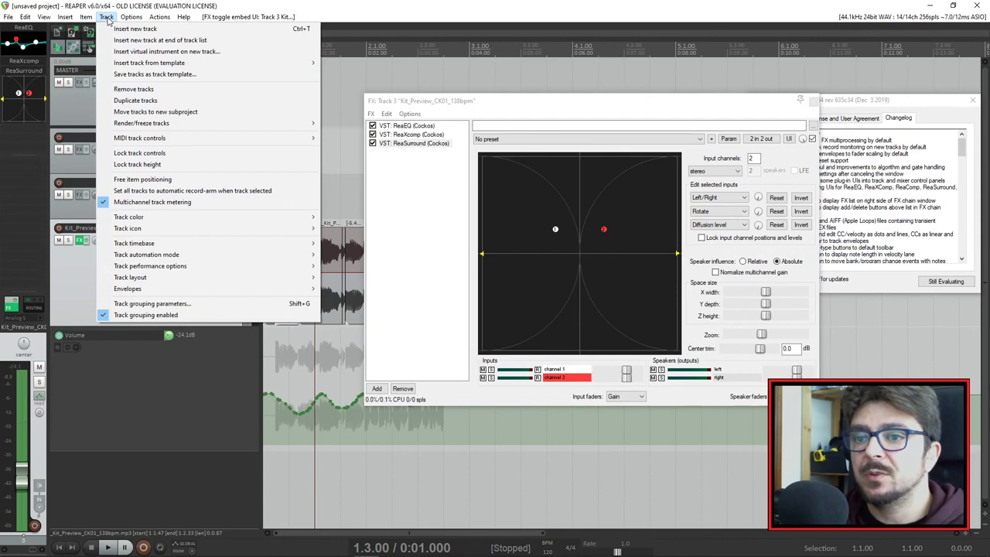
mouse_move(132, 17)
mouse_move(239, 396)
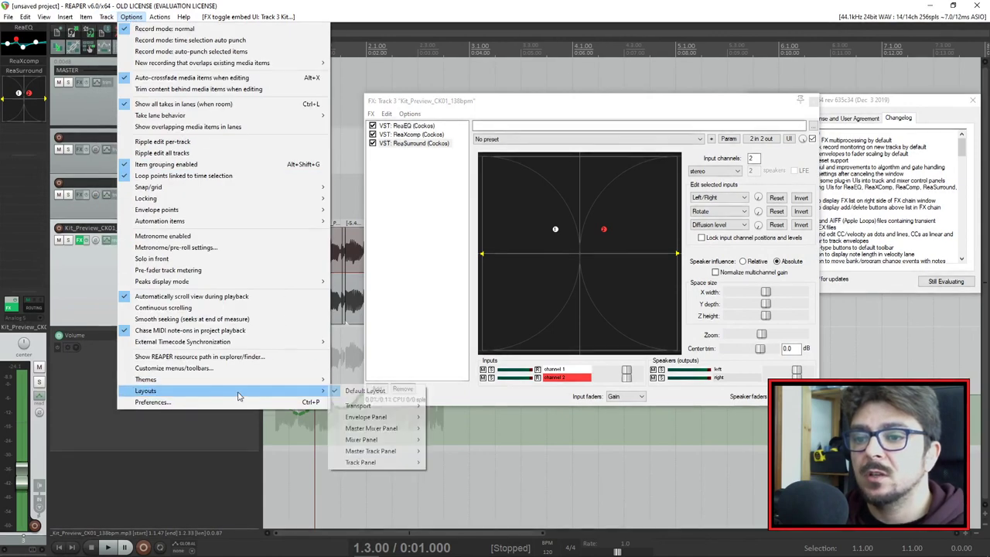
mouse_move(425, 445)
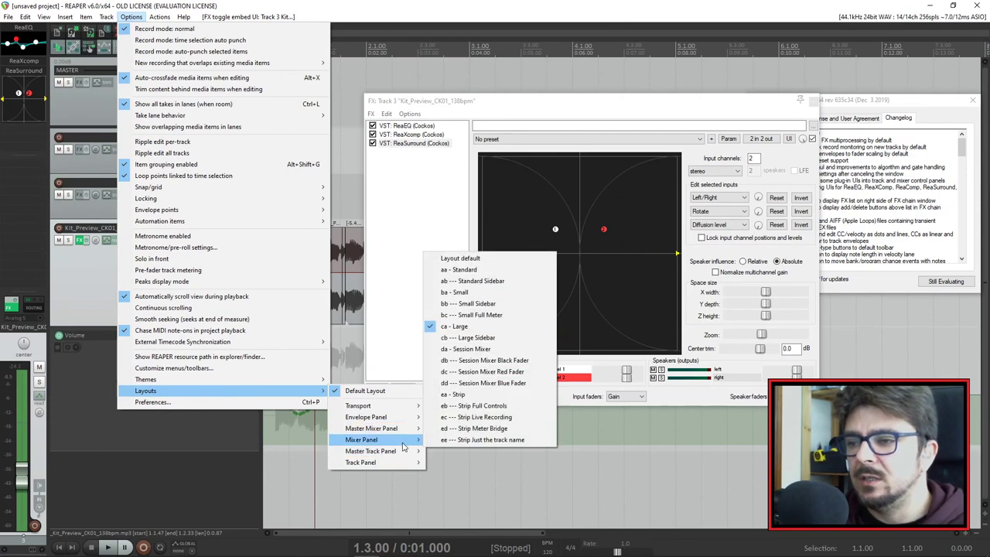
left_click(486, 338)
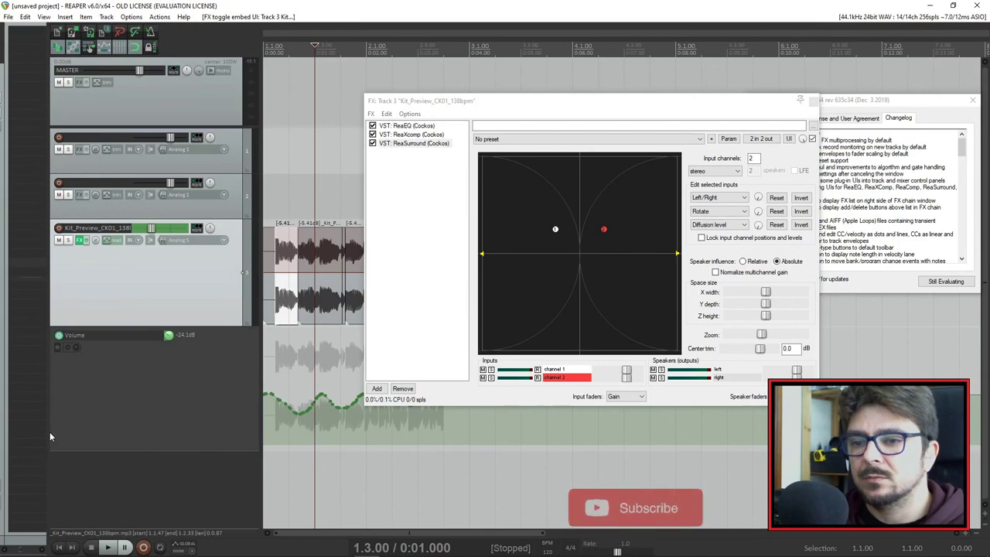
left_click_drag(47, 433, 165, 420)
left_click_drag(85, 548, 124, 547)
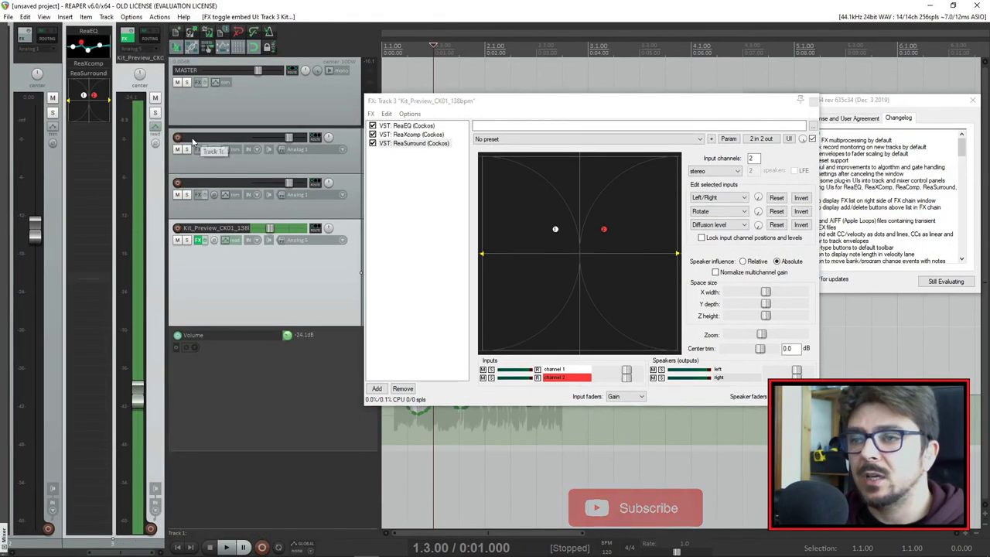
Step: Set the mixer panel layout to "aa - Standard", narrow the docked mixer and reposition the FX chain window clear of the changelog
left_click(131, 16)
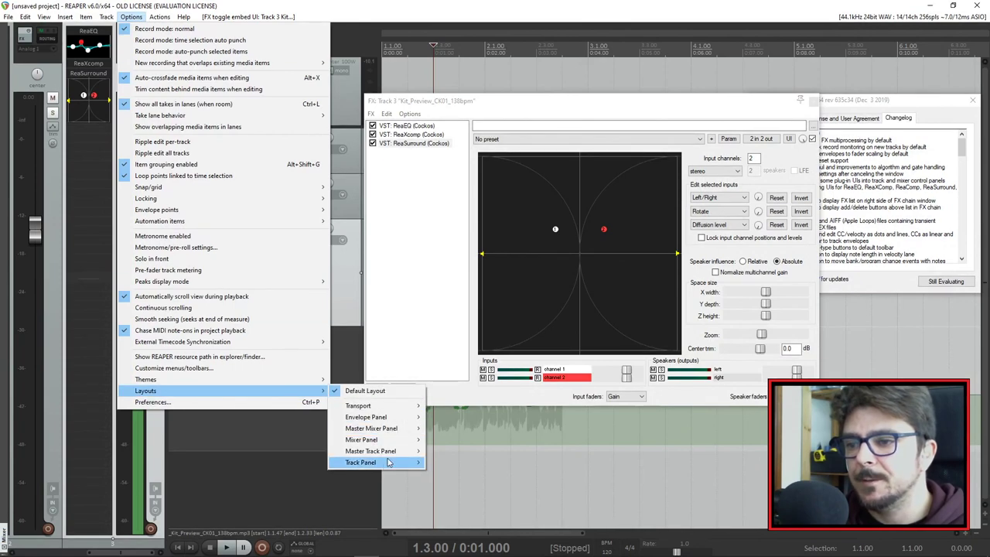
mouse_move(371, 440)
left_click(487, 270)
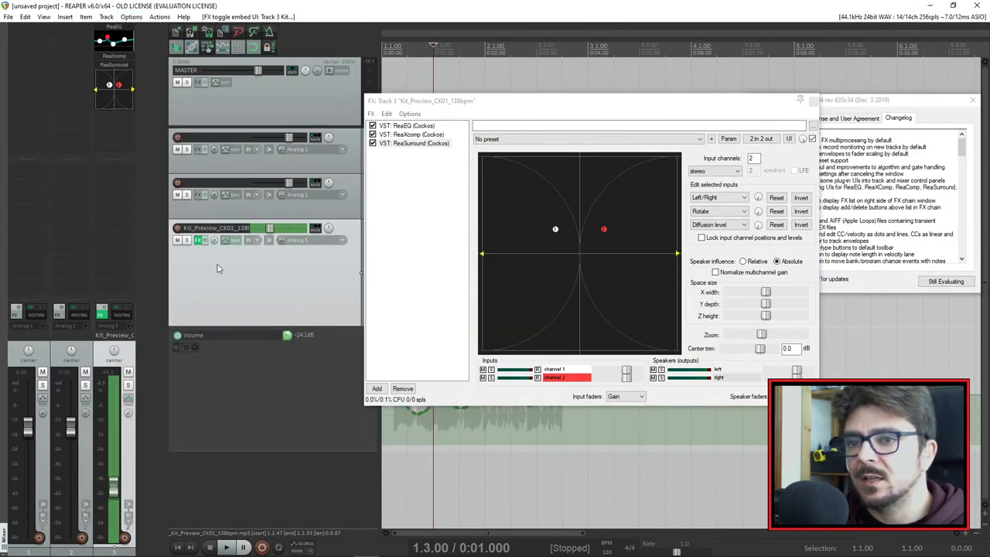
left_click_drag(168, 365, 46, 340)
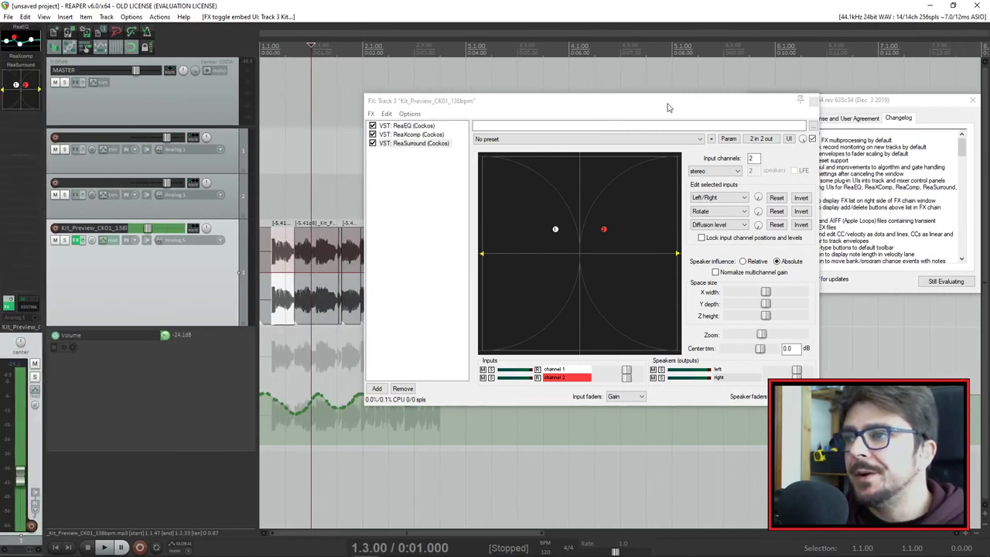
left_click_drag(495, 101, 350, 85)
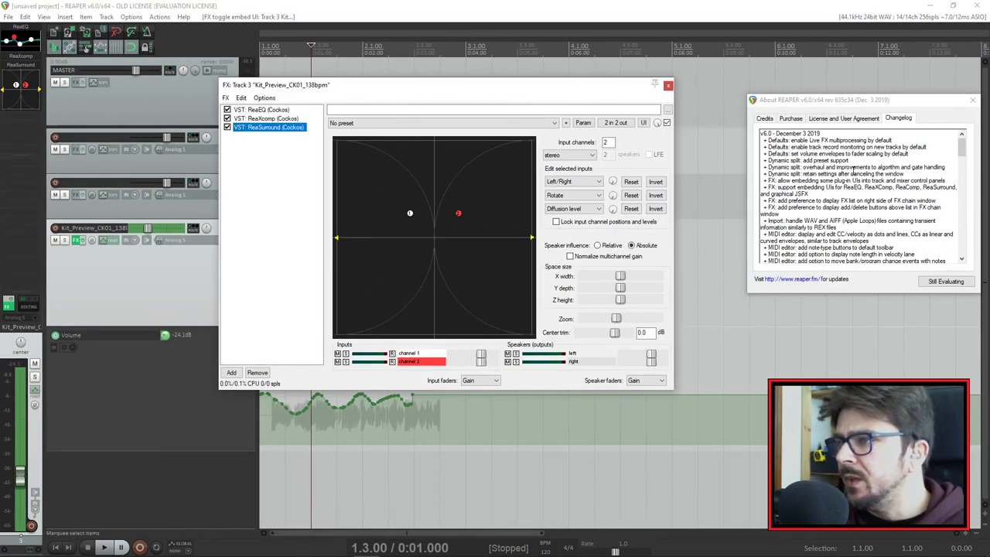
left_click_drag(595, 91, 635, 86)
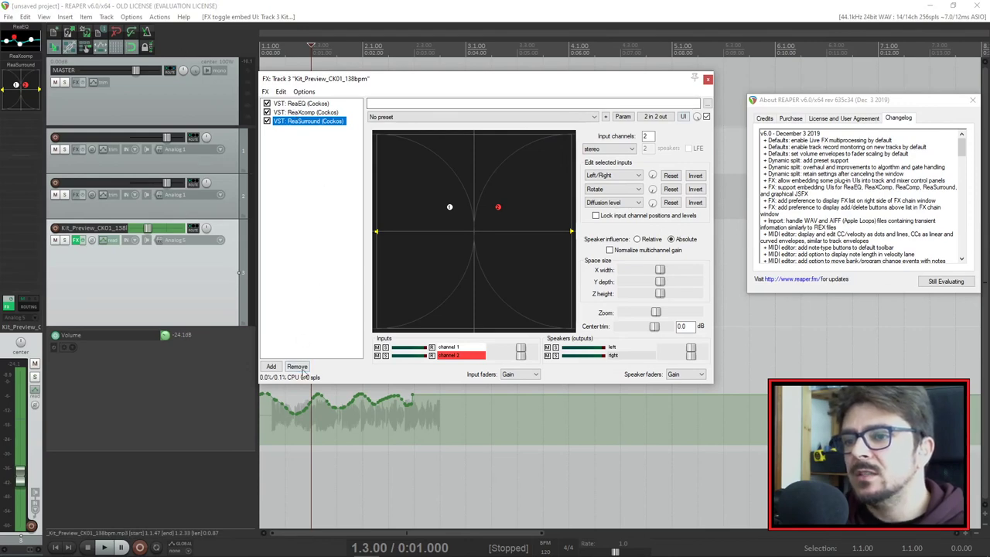
left_click(283, 357)
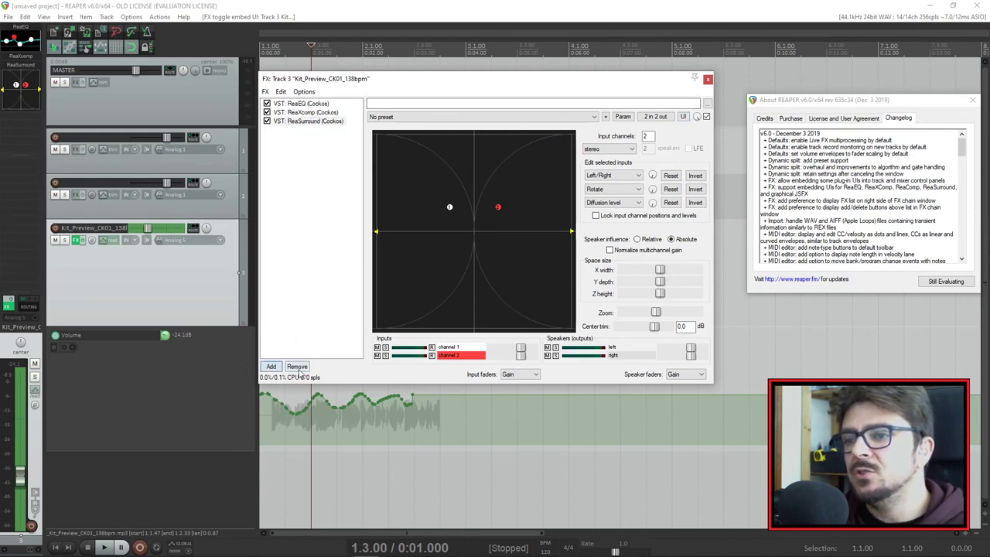
left_click(132, 17)
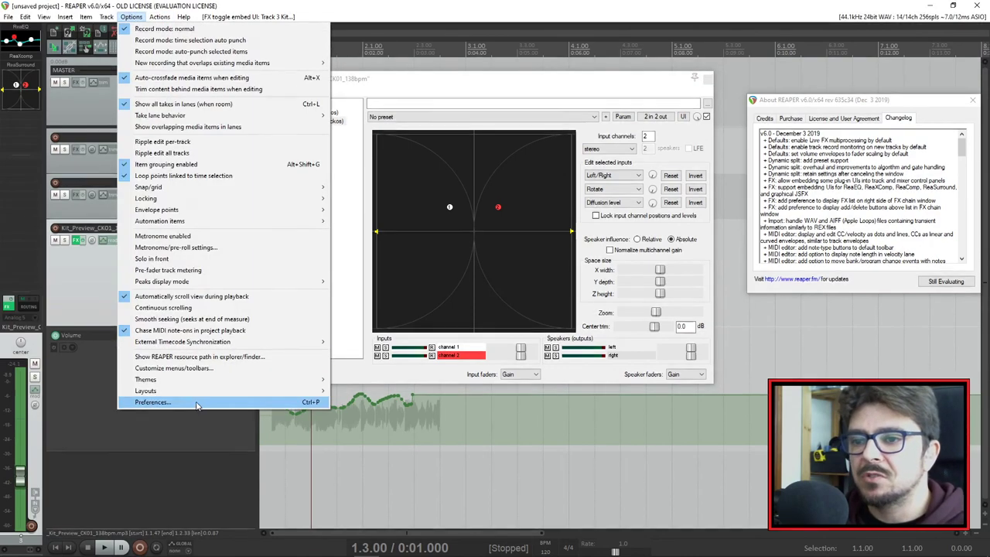
left_click(152, 402)
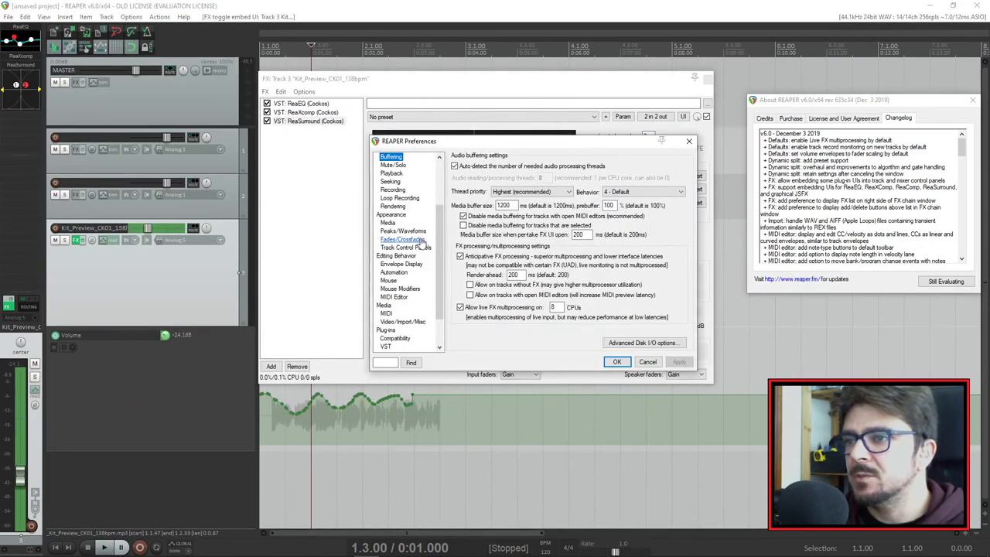
scroll(422, 243, "up", 3)
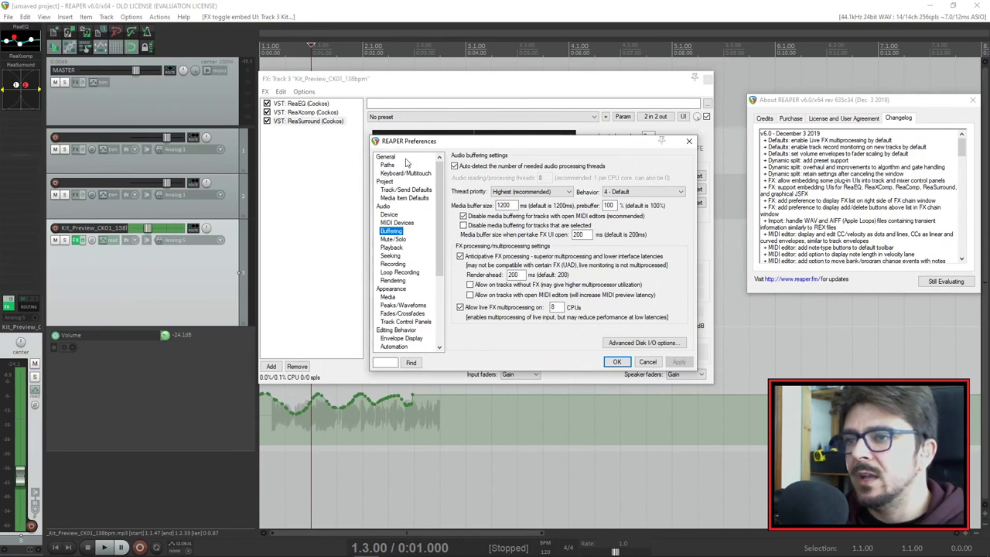
left_click(138, 17)
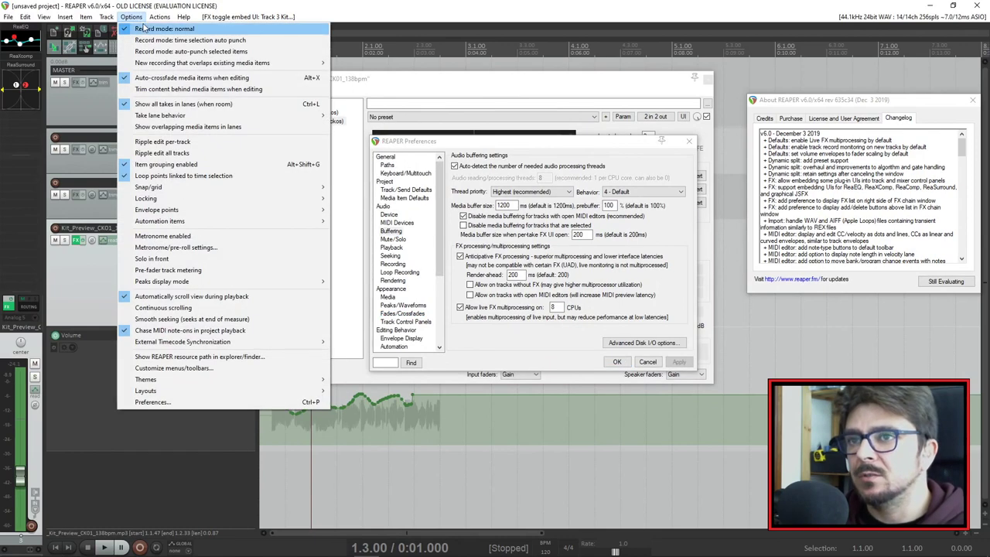
left_click(152, 402)
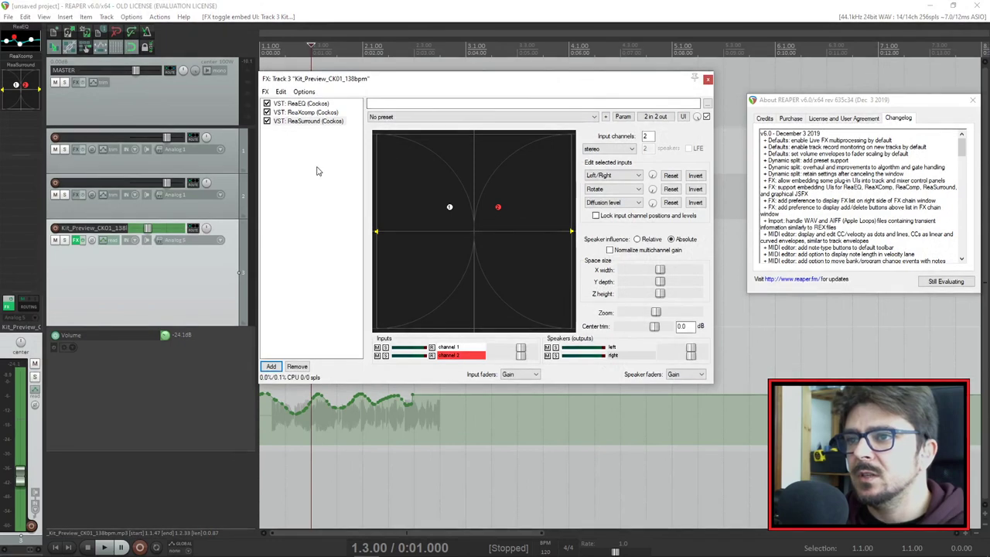
Step: In the Plug-ins preferences, enable showing the FX list on the right side of FX chain windows and apply it
left_click(132, 17)
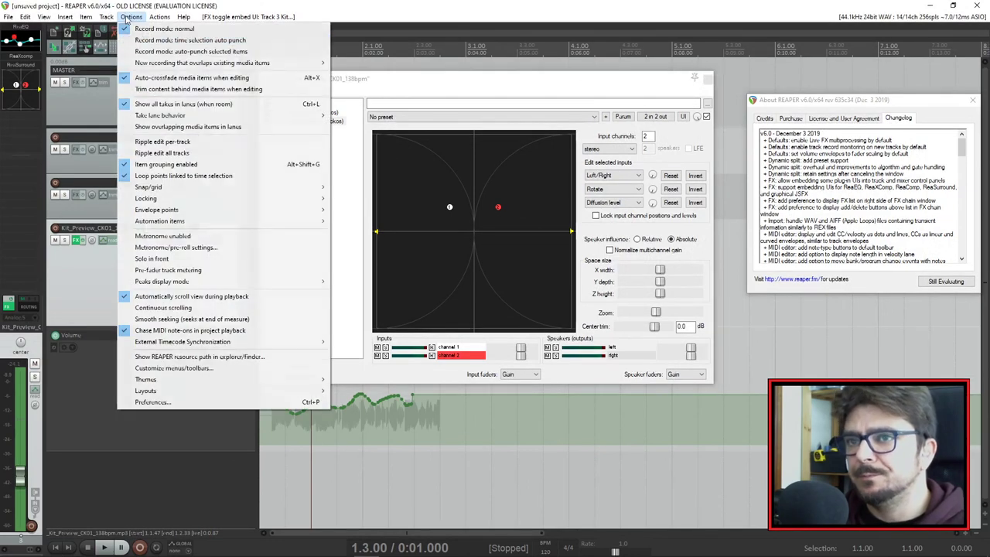
left_click(215, 404)
scroll(391, 294, "down", 3)
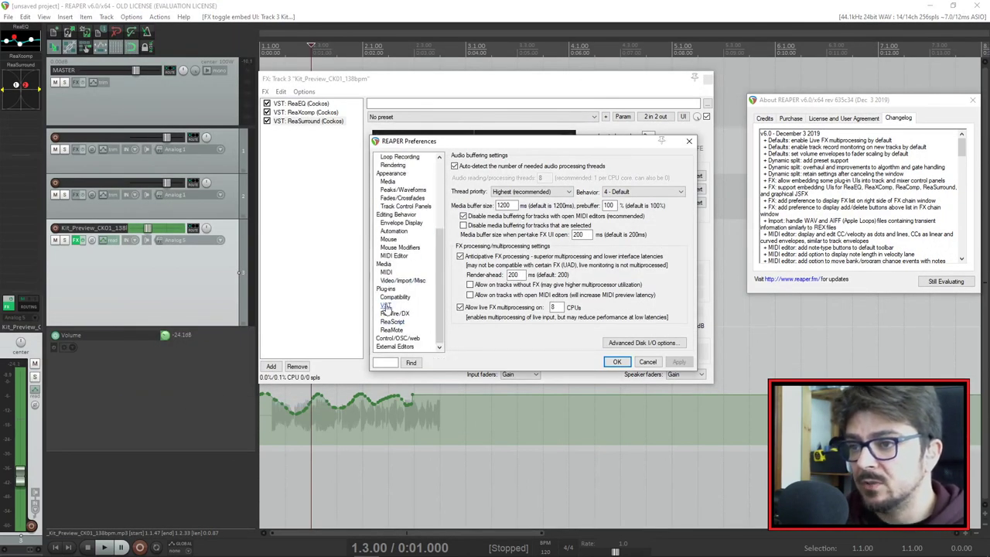
left_click(386, 288)
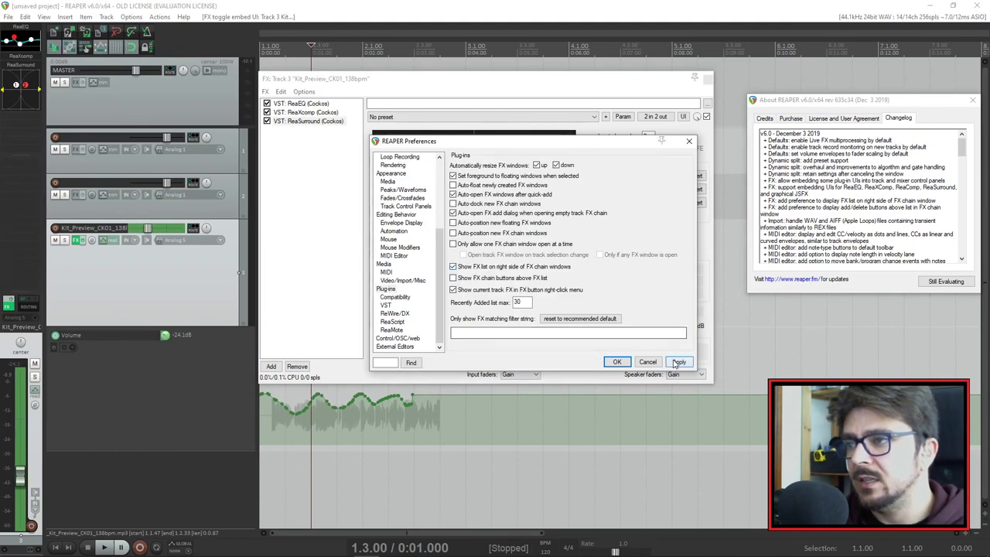
left_click(484, 269)
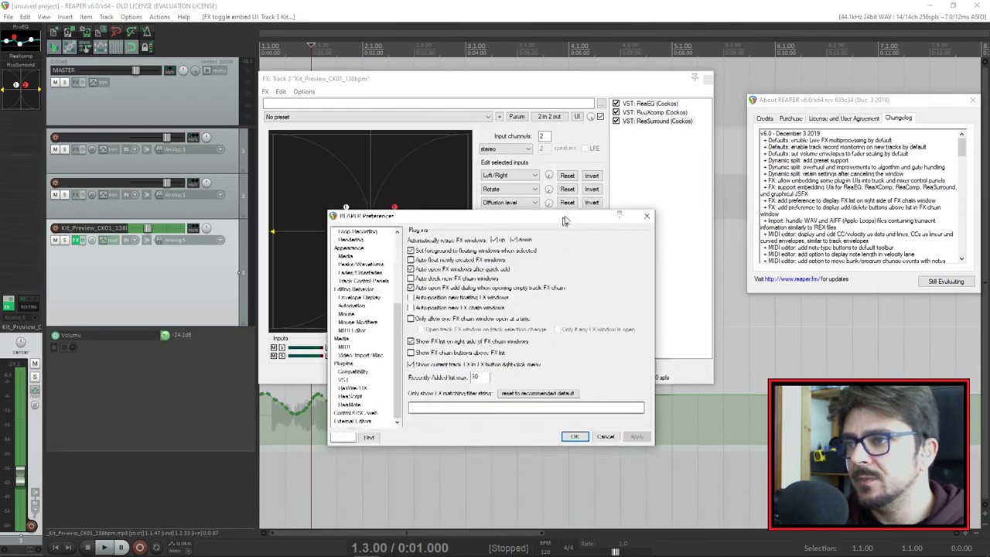
Step: Enable "Show FX chain buttons above FX list" in the Plug-ins preferences, apply it and reveal the FX chain window's list
left_click_drag(557, 221, 311, 108)
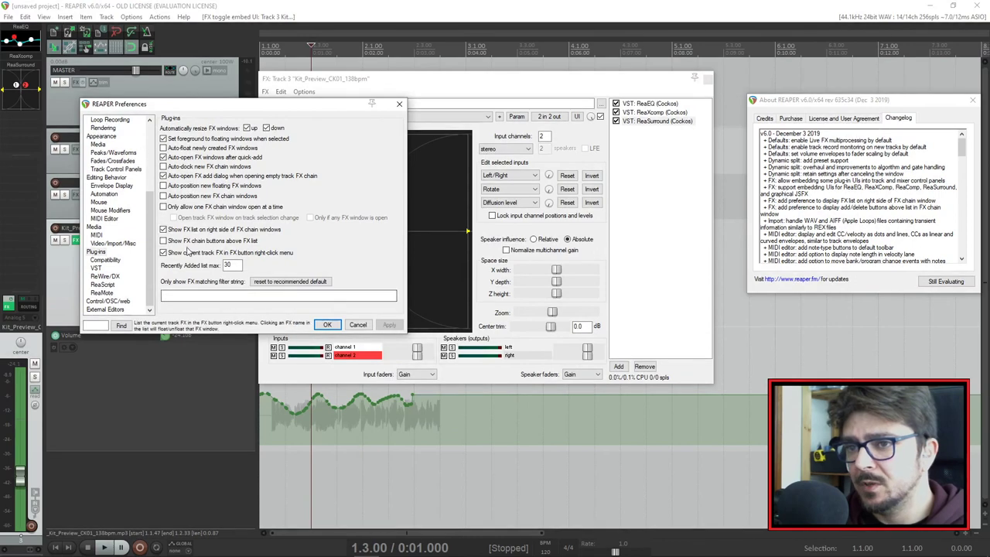
left_click(164, 240)
left_click(389, 324)
left_click_drag(340, 109, 454, 233)
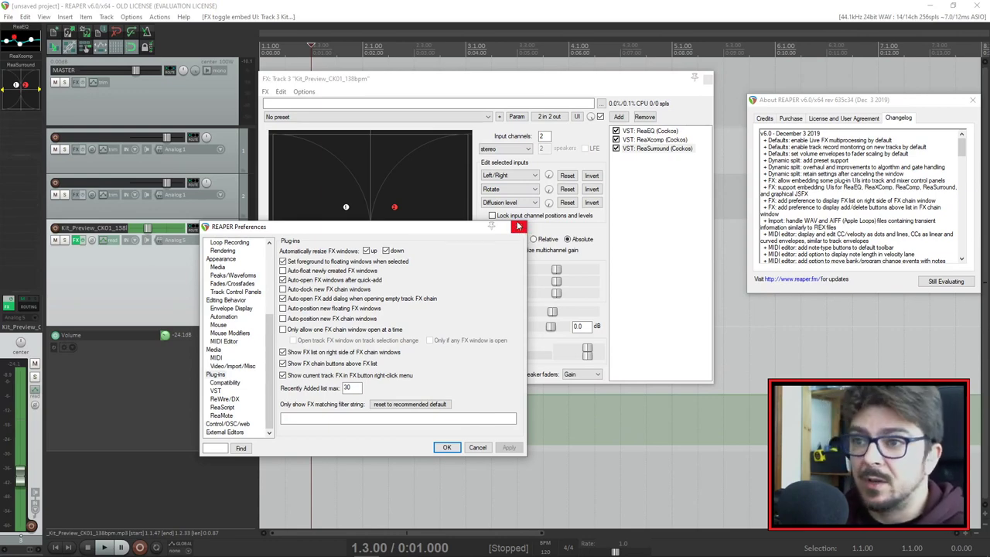
left_click_drag(469, 228, 552, 199)
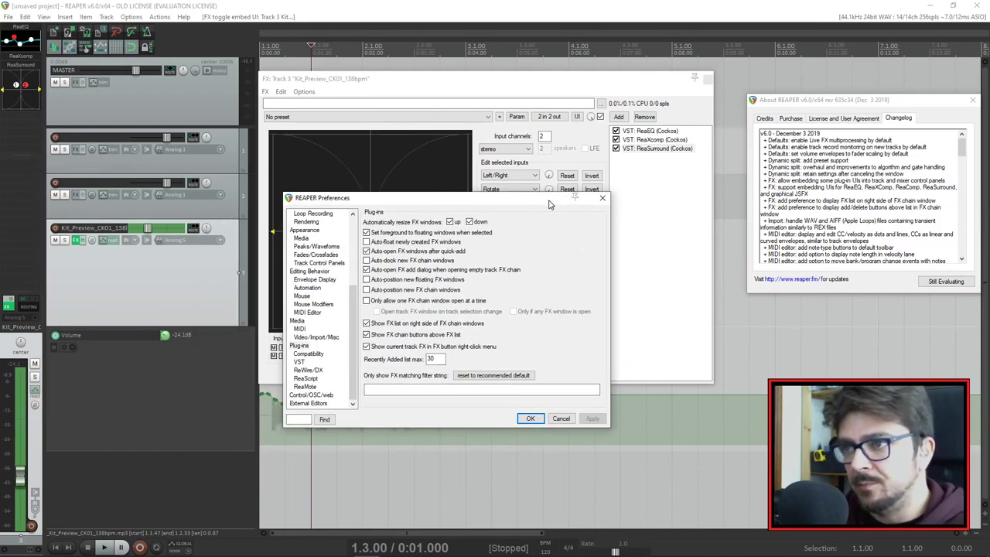
Step: Open the Track Wiring Diagram and clear the Preferences, track 3 FX chain and changelog windows away from it
left_click(127, 17)
mouse_move(44, 17)
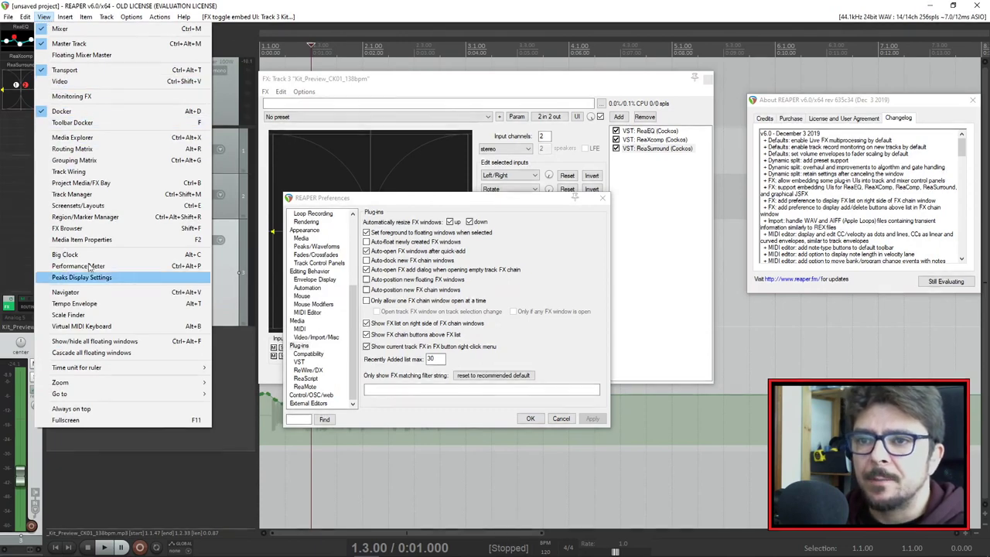
left_click(104, 177)
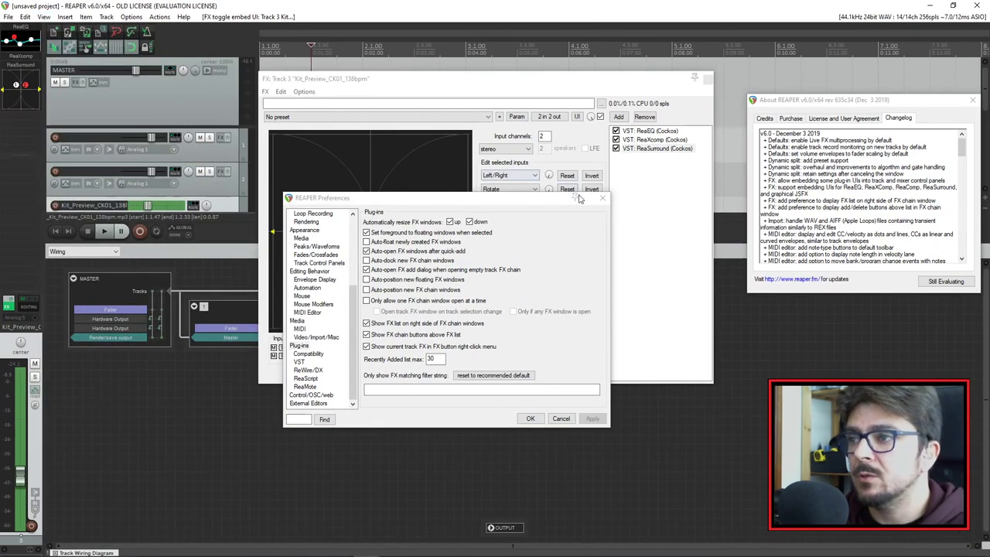
left_click(602, 198)
left_click(707, 79)
left_click_drag(879, 104, 733, 29)
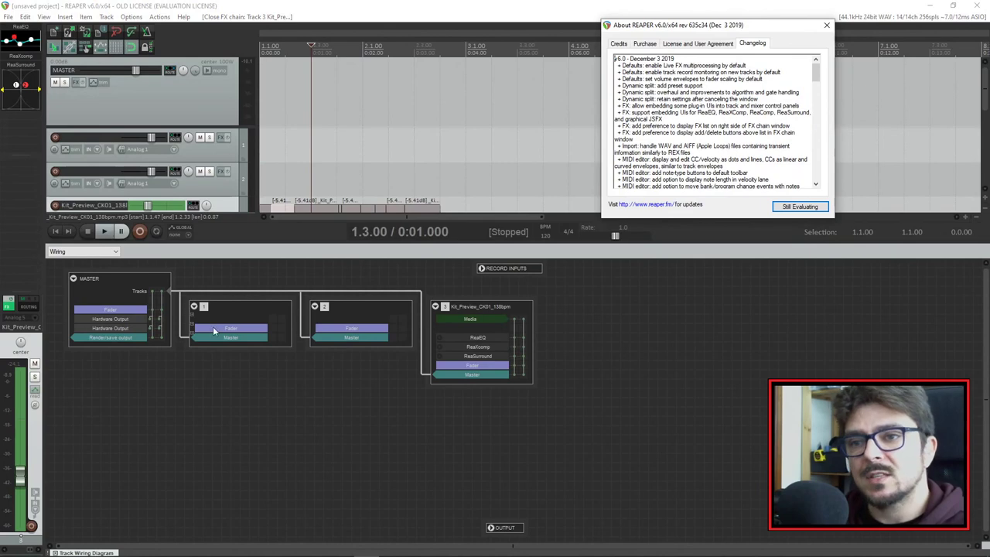
Step: Show the Routing Matrix in the docked view for comparison and return to the Track Wiring Diagram
left_click(83, 251)
left_click(73, 267)
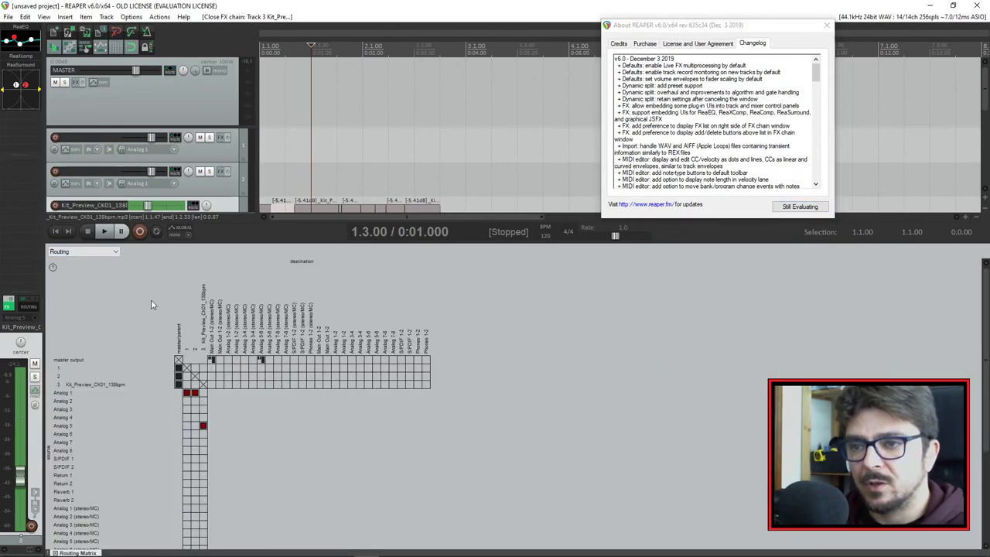
scroll(182, 378, "up", 2)
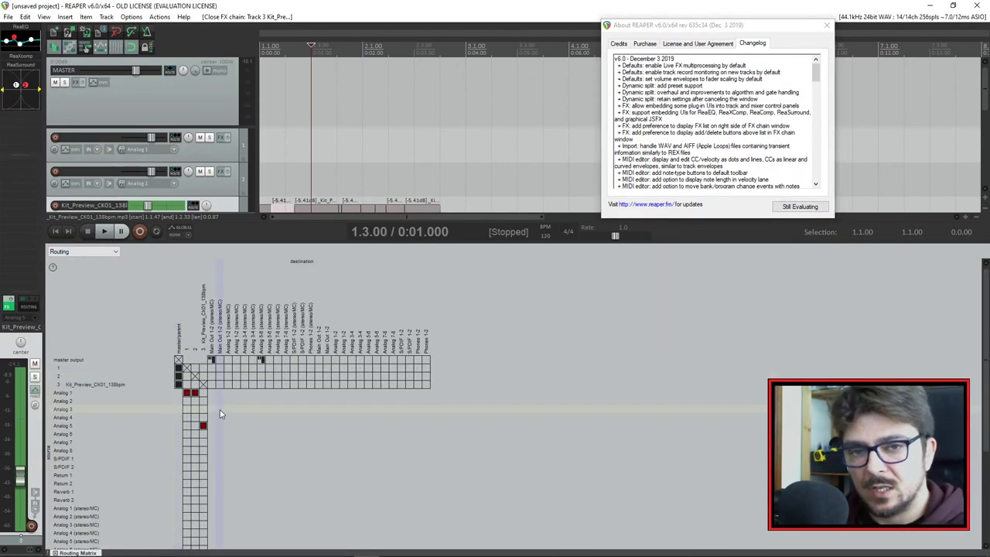
left_click(87, 253)
left_click(91, 267)
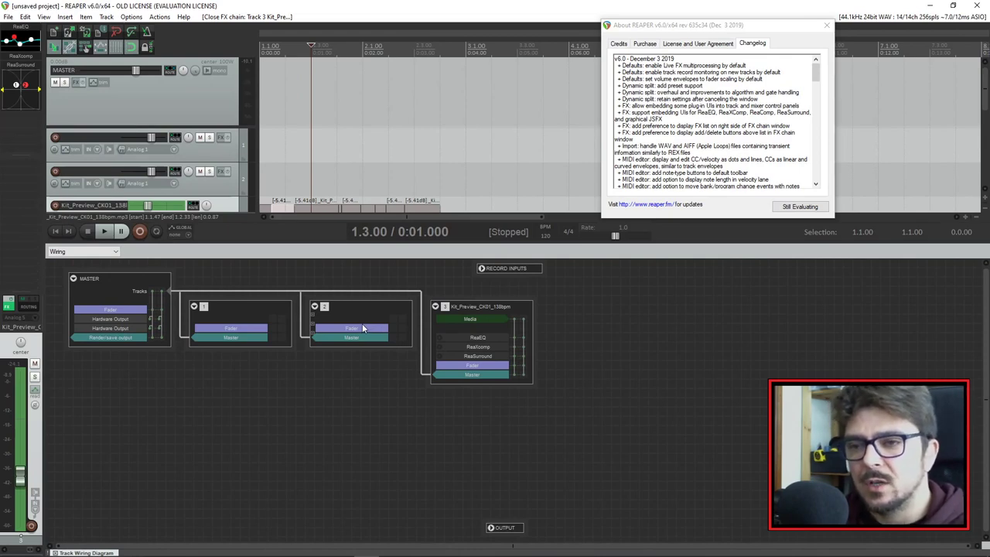
Step: Switch the master sends of tracks 1 and 2 off and back on in the wiring diagram
left_click(233, 337)
left_click(245, 337)
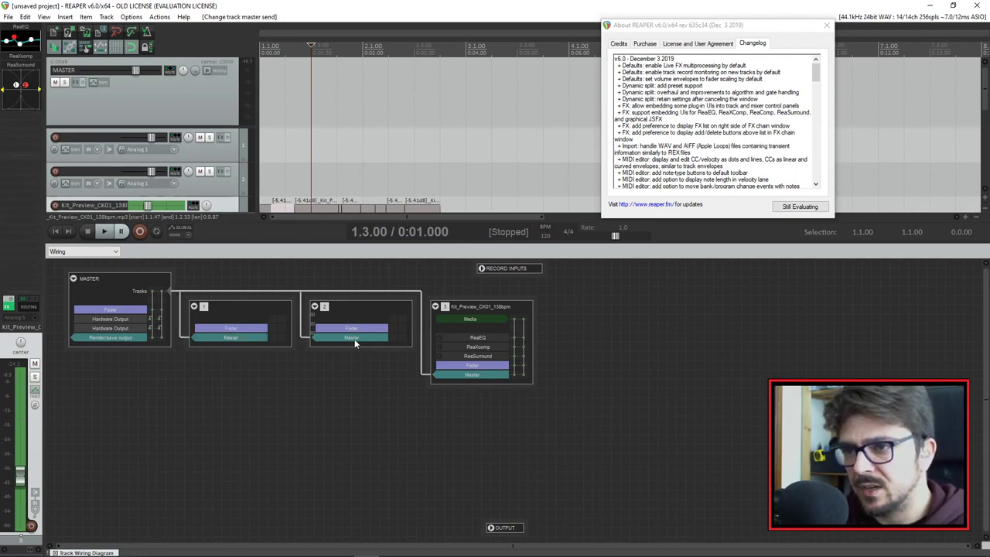
left_click(354, 339)
left_click(370, 337)
left_click(232, 338)
left_click(232, 337)
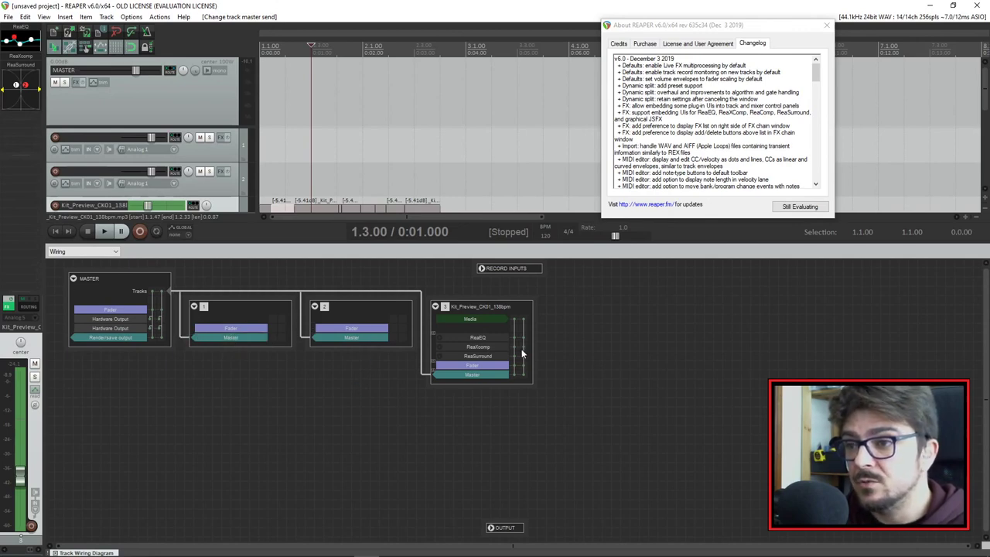
Step: Wire a new send from track 2 to track 1 in the Track Wiring Diagram
scroll(348, 155, "down", 3)
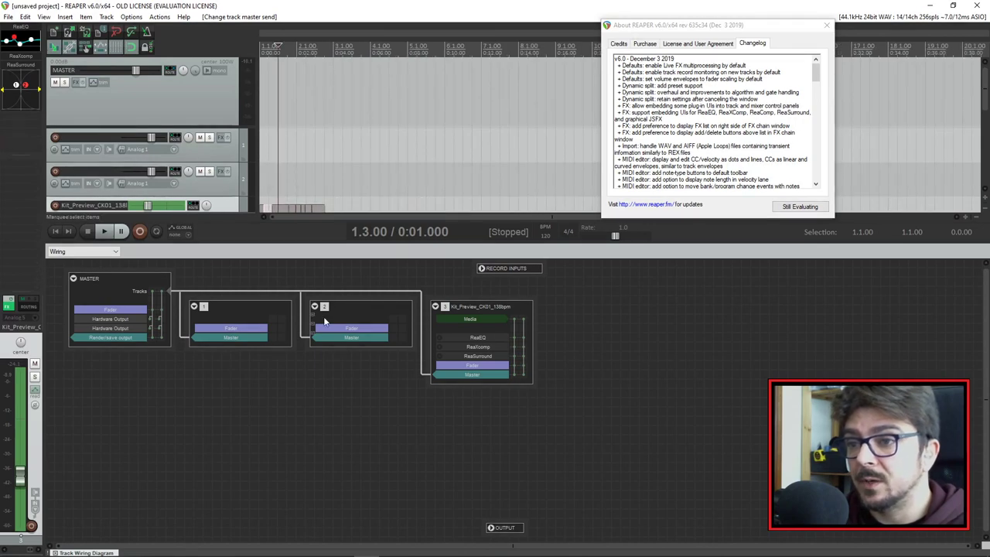
left_click_drag(307, 321, 282, 326)
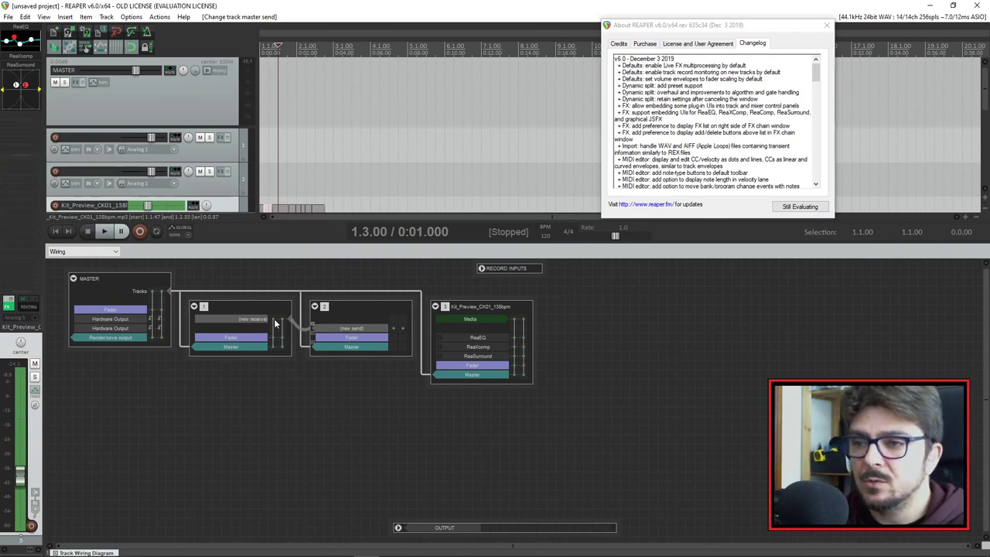
left_click_drag(274, 318, 274, 318)
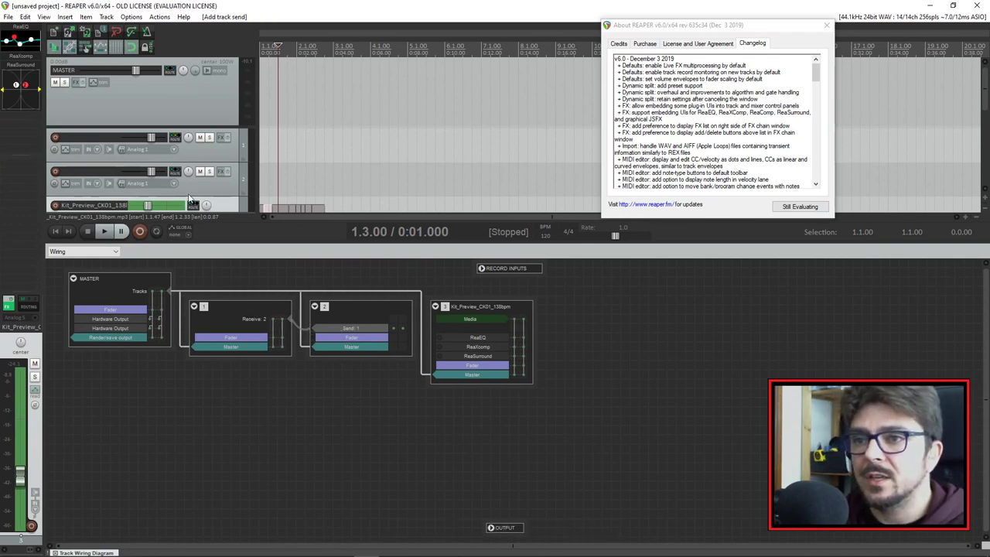
Step: Open track 2's routing window to inspect its send to track 1, and move it clear of the wiring diagram
scroll(229, 178, "down", 2)
scroll(233, 151, "up", 2)
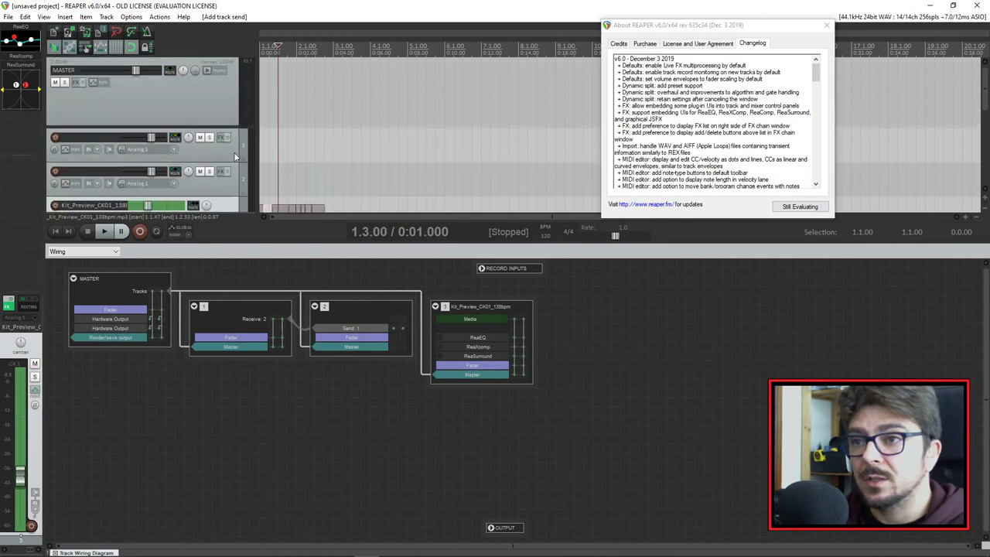
left_click(177, 172)
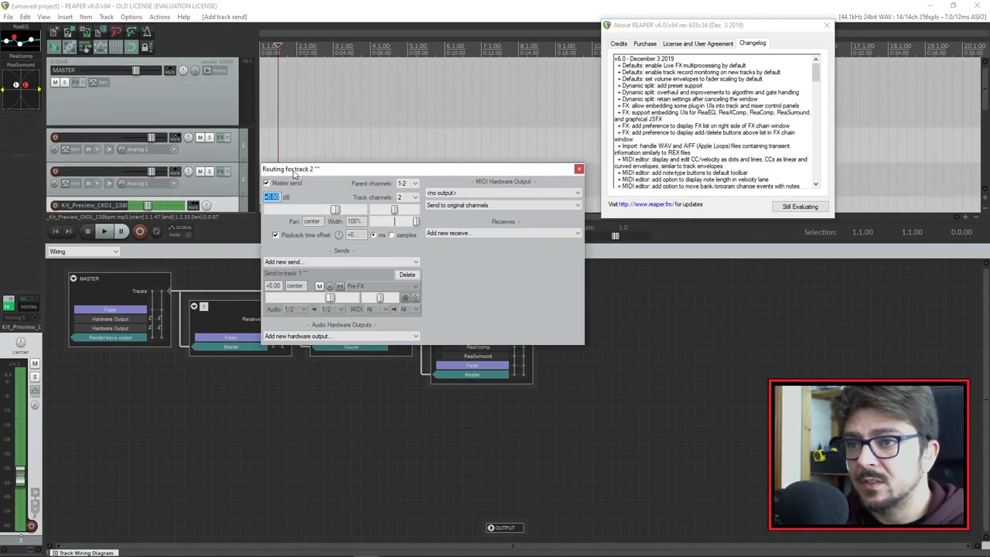
left_click_drag(293, 172, 309, 112)
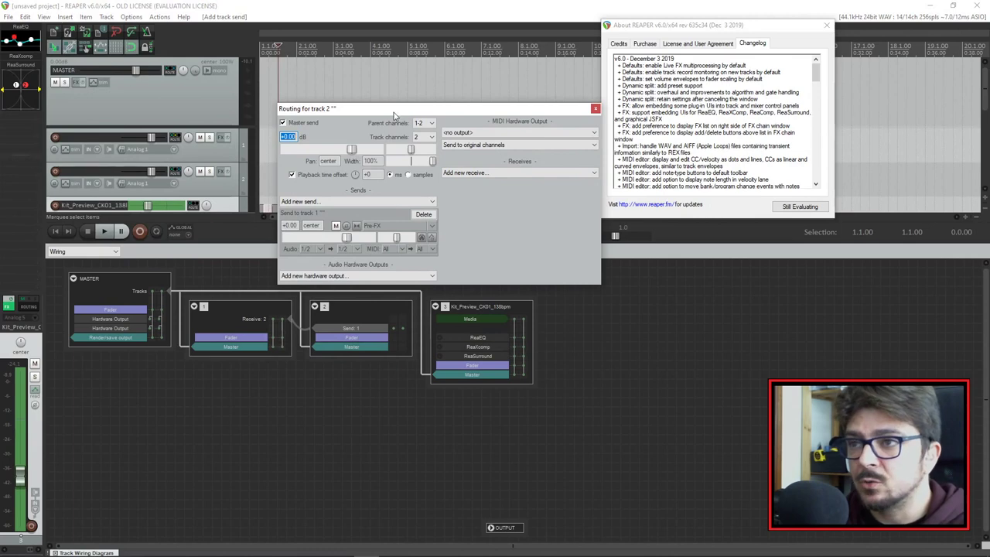
left_click_drag(381, 108, 366, 94)
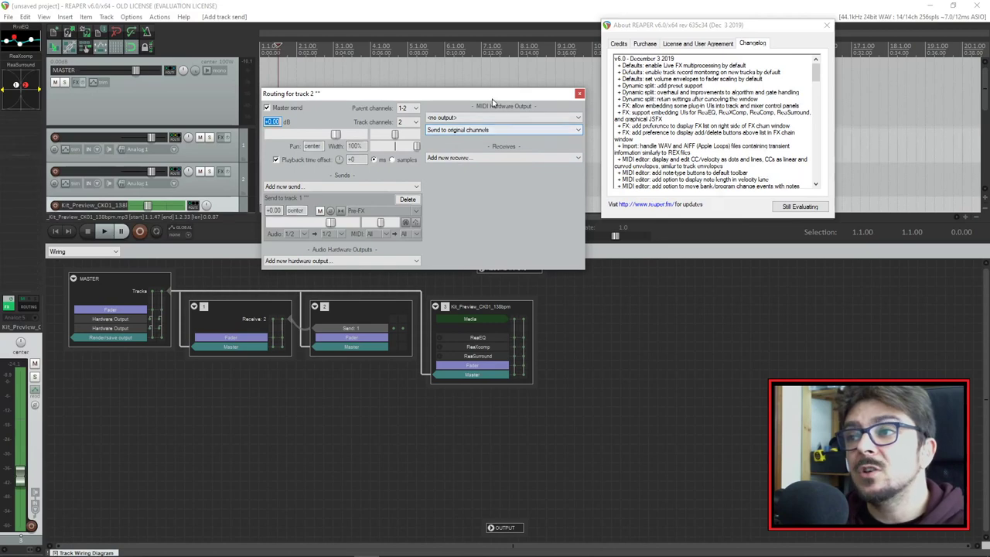
left_click_drag(492, 98, 502, 78)
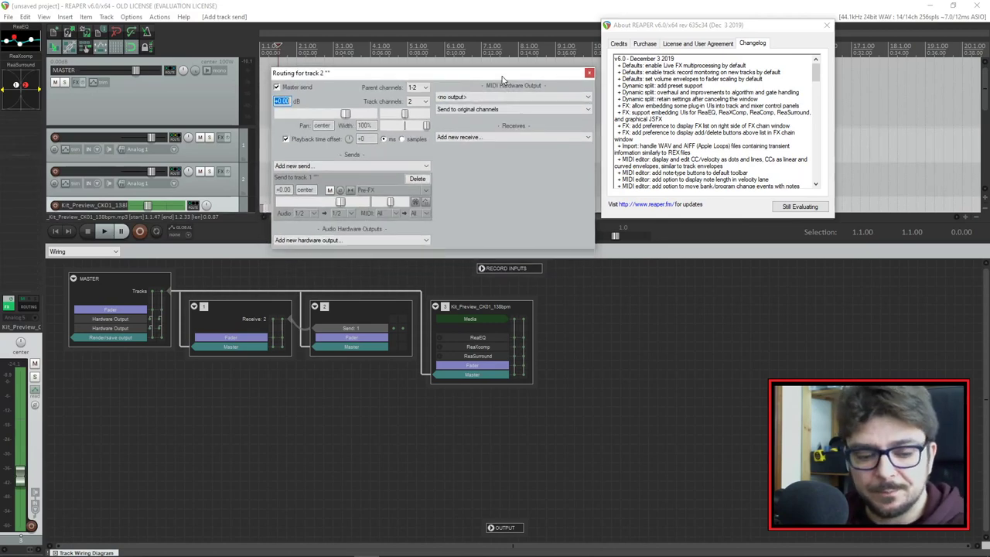